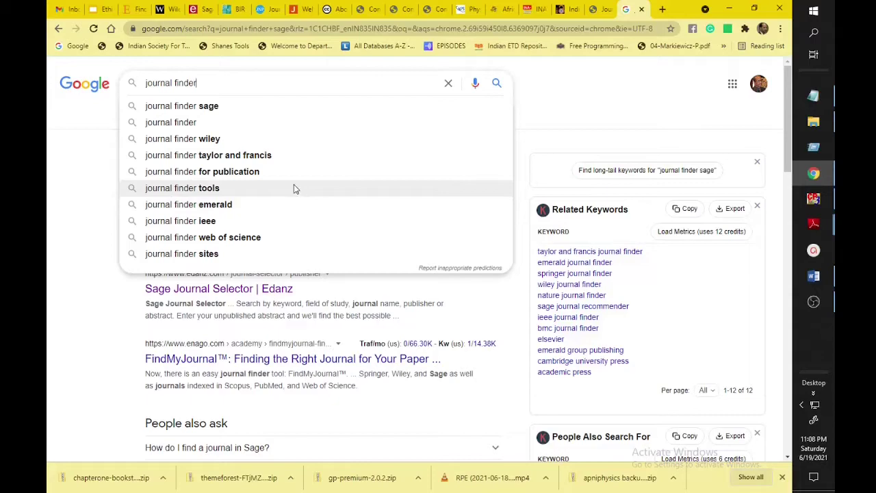
Switch to the Elsevier JournalFinder page and look over its paper search form
left_click(94, 294)
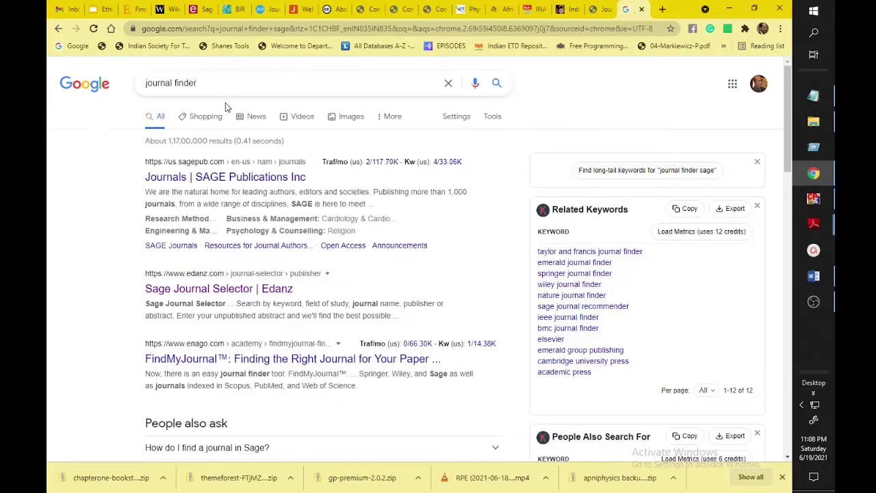
left_click(133, 14)
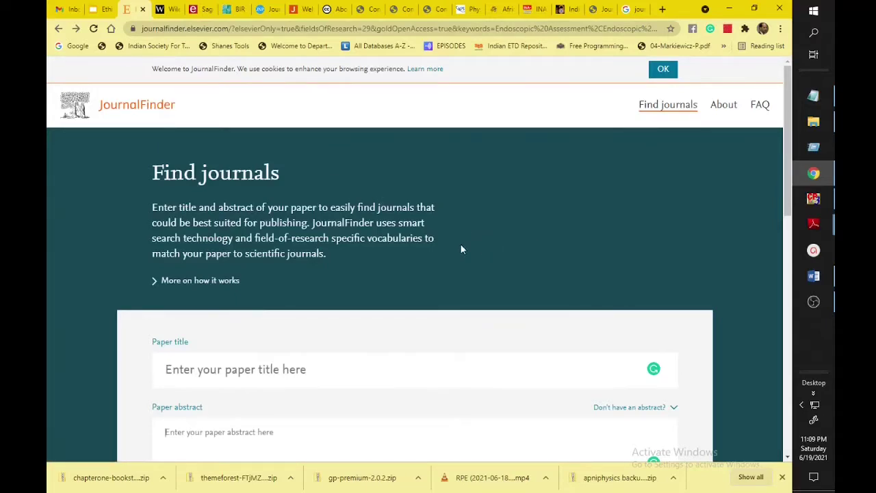
scroll(454, 248, "down", 2)
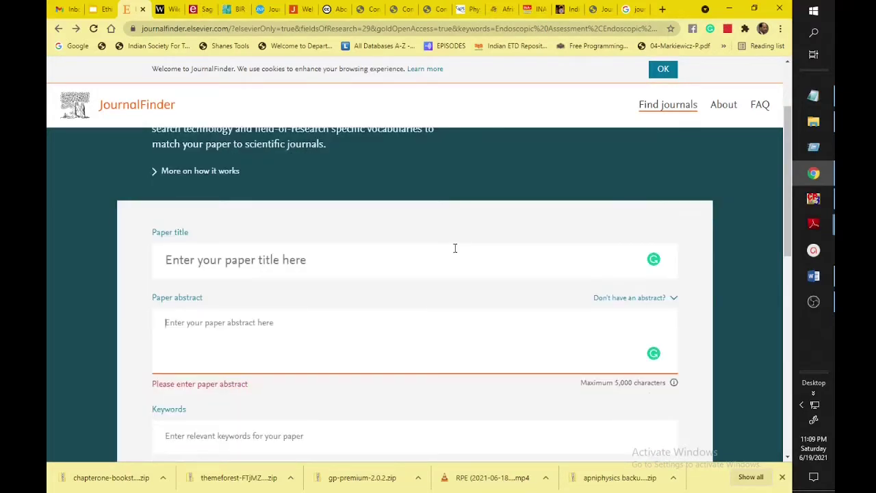
scroll(454, 248, "down", 2)
scroll(455, 248, "up", 1)
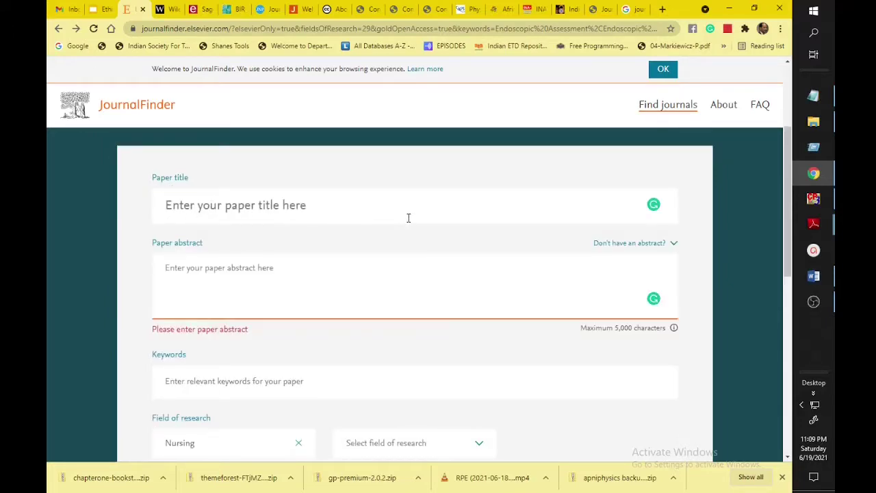
Go through the paper title, abstract and keywords fields, and remove Nursing from the field of research
left_click(249, 215)
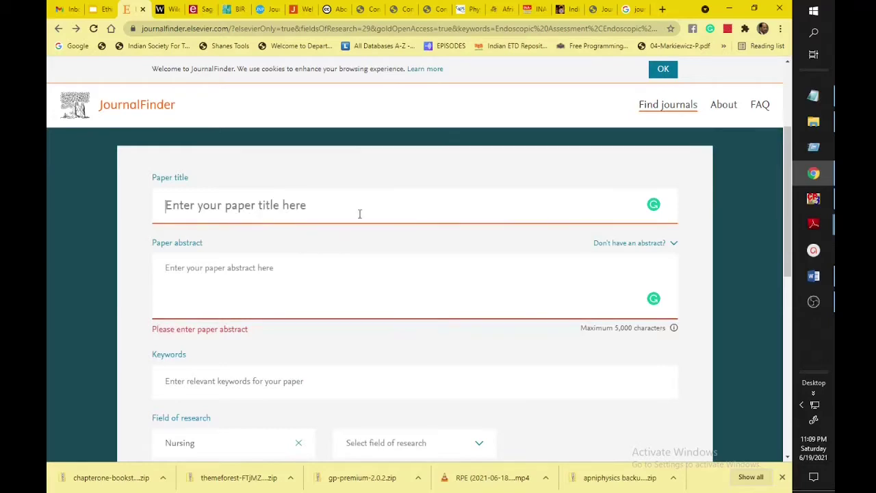
left_click(254, 279)
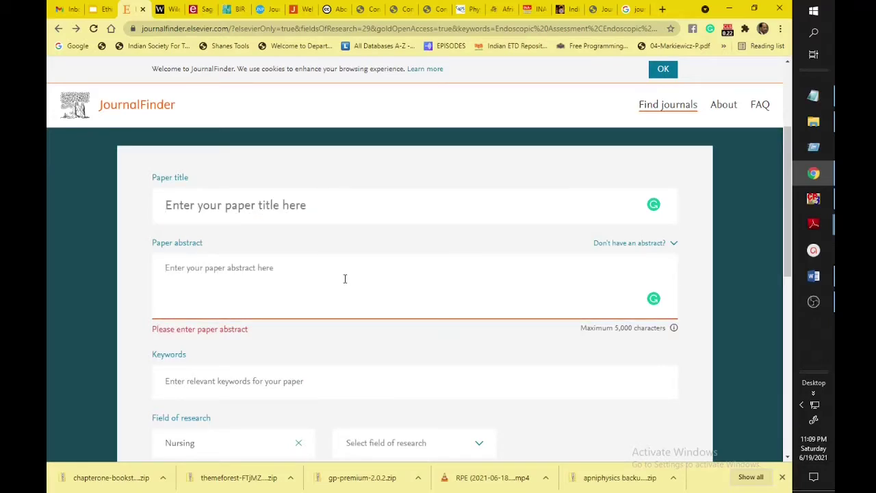
scroll(289, 274, "down", 2)
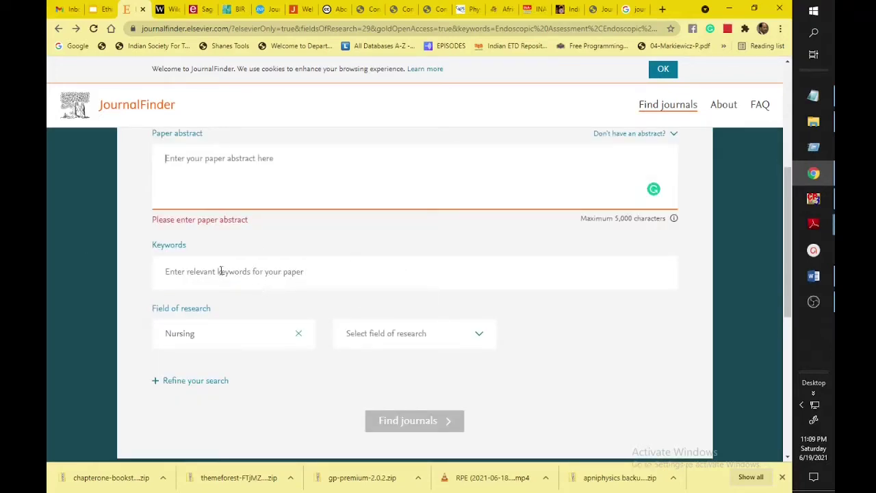
left_click(203, 271)
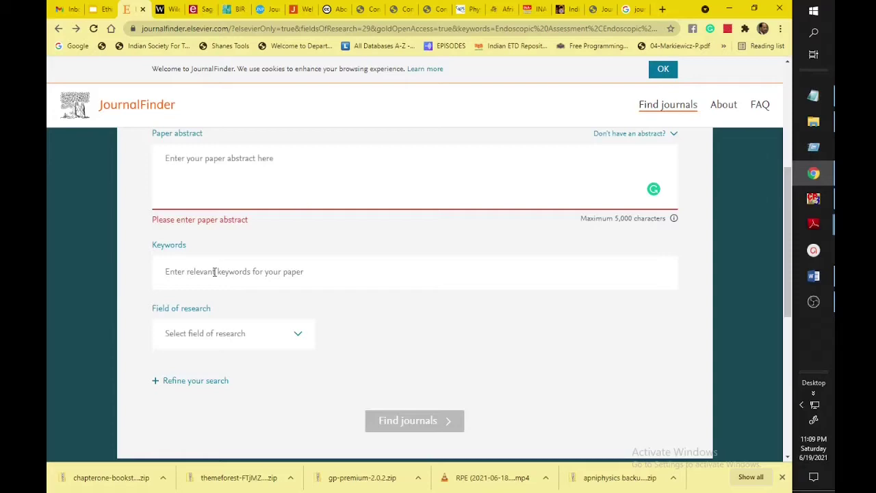
left_click(215, 272)
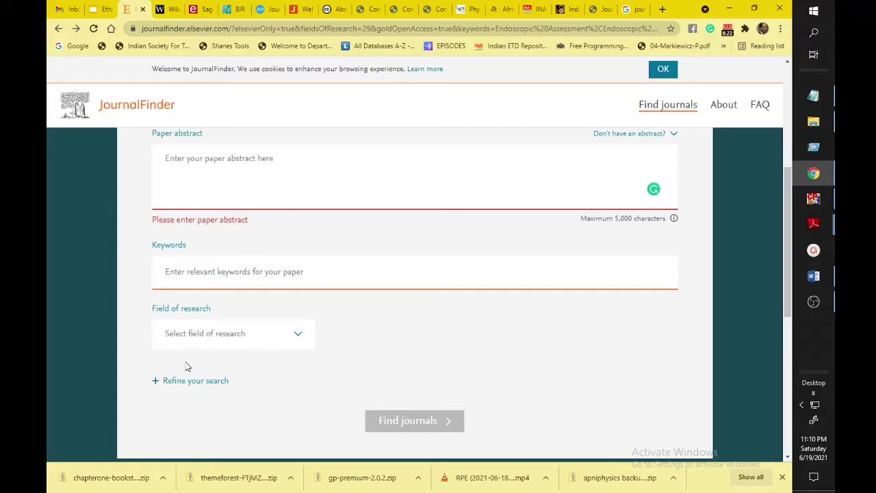
scroll(542, 331, "up", 3)
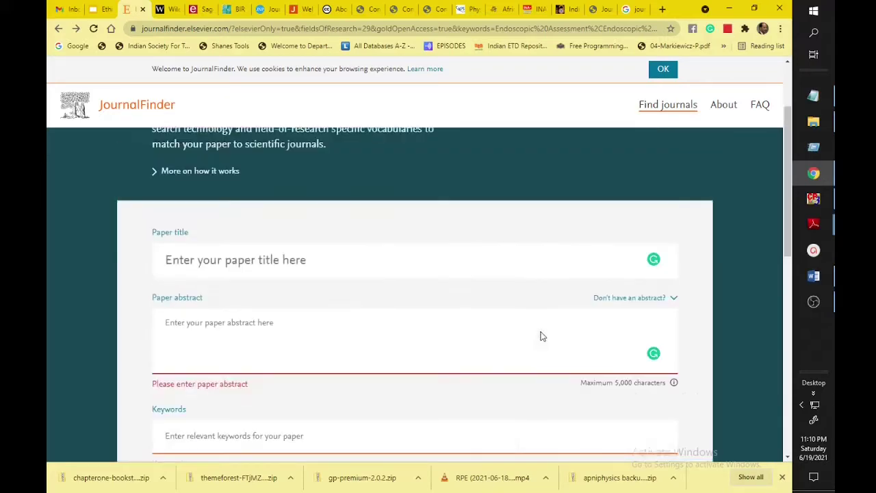
scroll(552, 275, "down", 2)
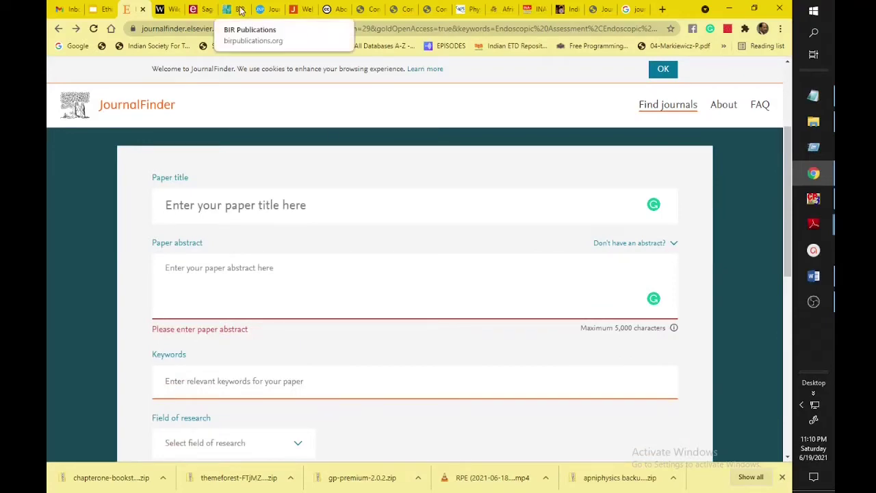
Enter the paper title "Imaging of inflammatory disease of the pancreas" and copy in the abstract from the open BJR article
left_click(391, 211)
type("Imaging of inflammatory disease of the pancreas")
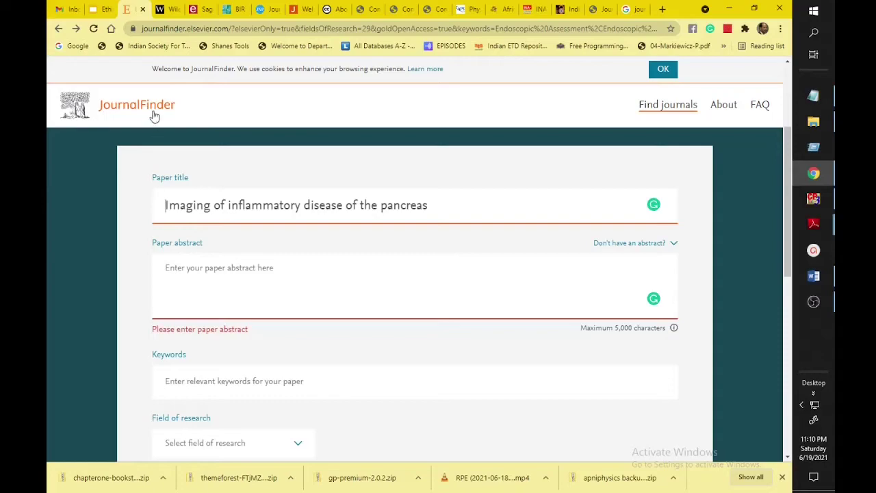
left_click(245, 13)
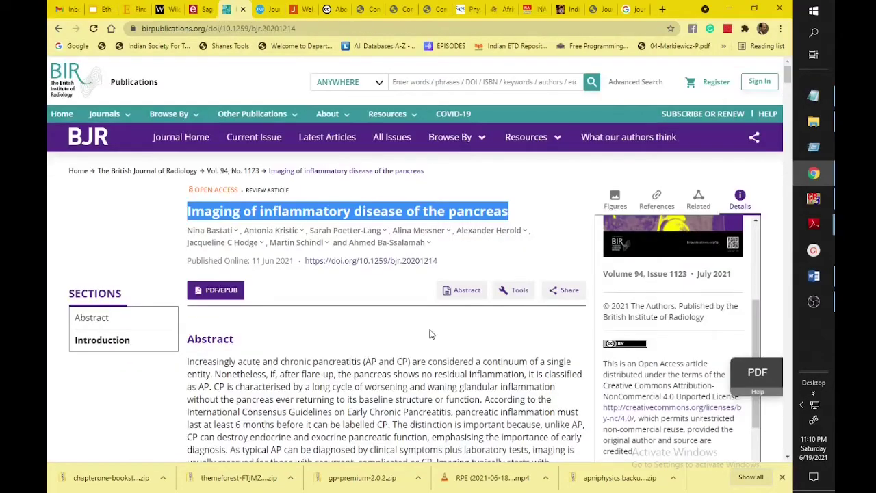
scroll(431, 333, "down", 3)
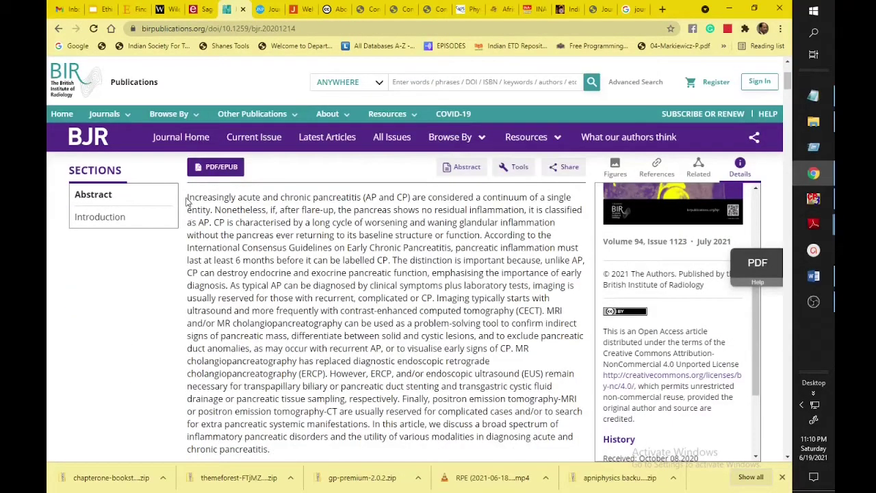
left_click_drag(187, 197, 291, 449)
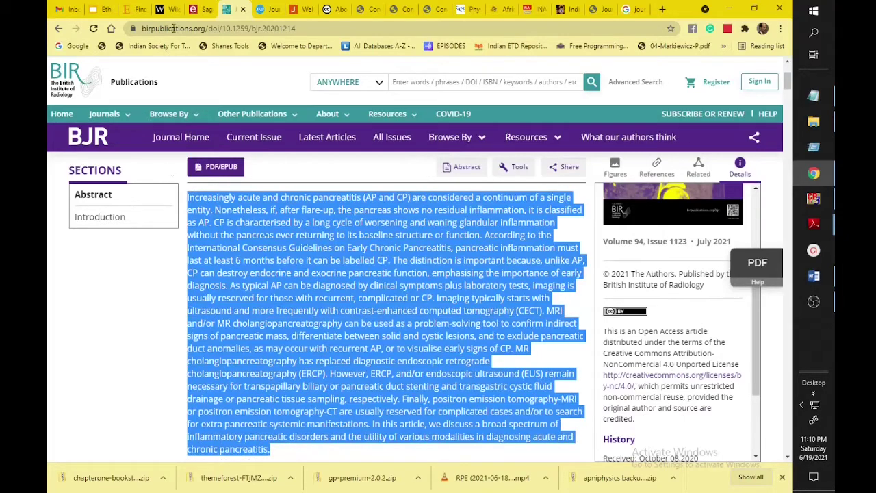
left_click(137, 10)
left_click(218, 273)
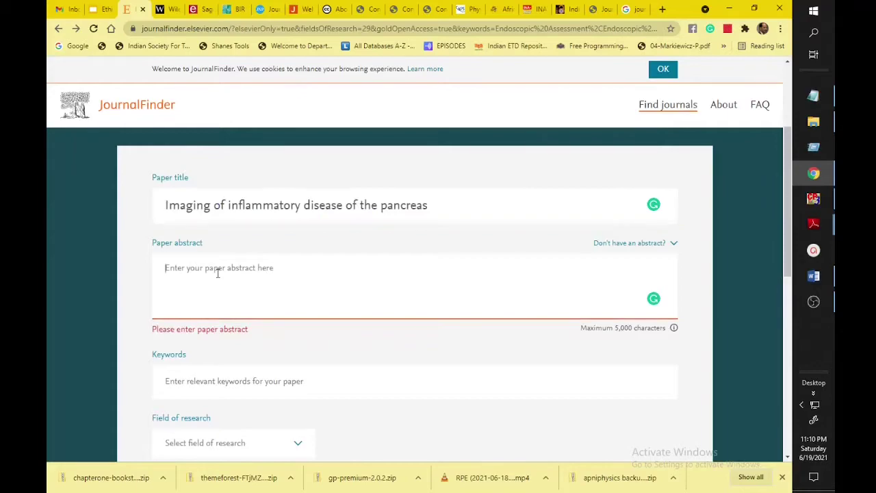
key("ctrl+v")
scroll(336, 297, "down", 3)
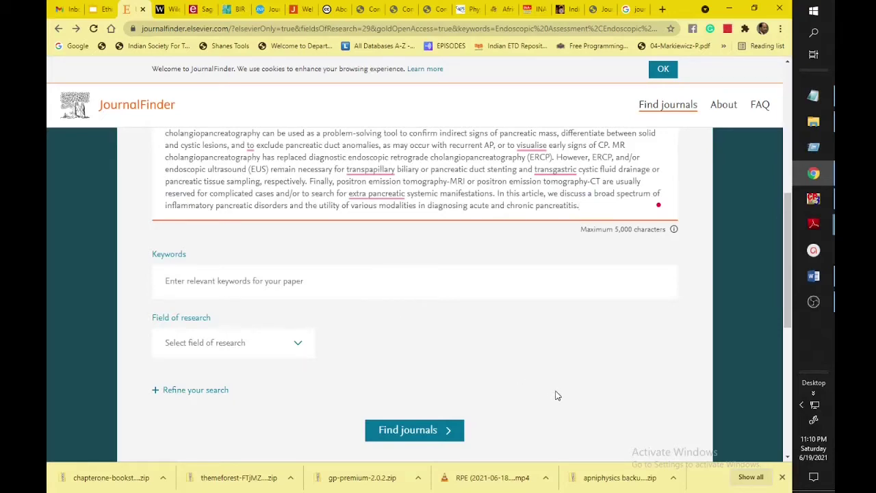
Copy "inflammatory disease" from the paper title into the keywords and add the suggested keyword Inflammatory Diseases
left_click(227, 280)
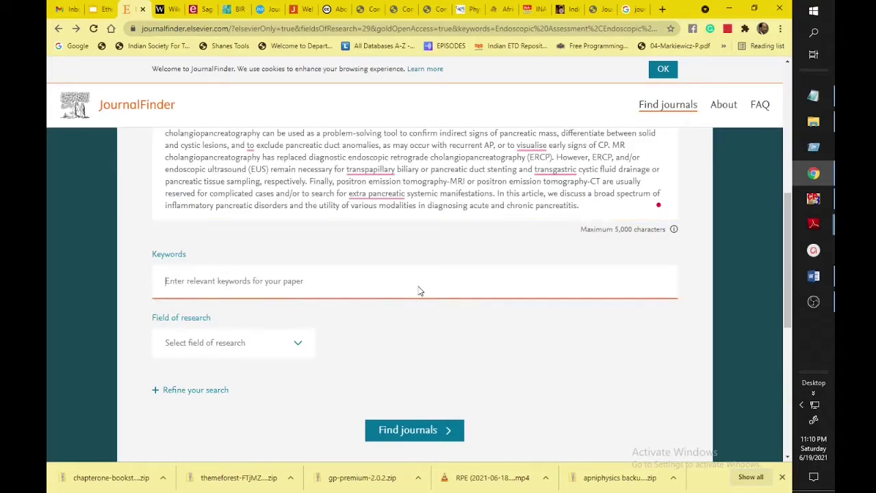
scroll(411, 279, "up", 4)
scroll(274, 288, "down", 1)
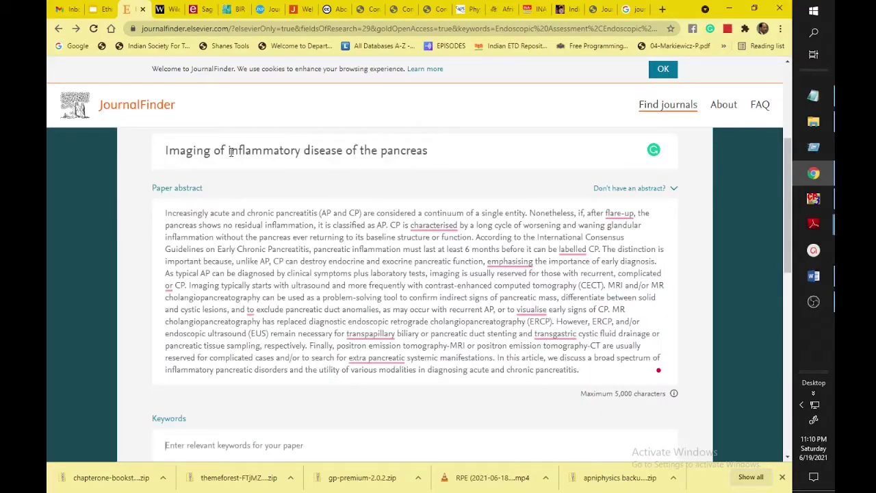
left_click_drag(230, 152, 344, 156)
key("ctrl+c")
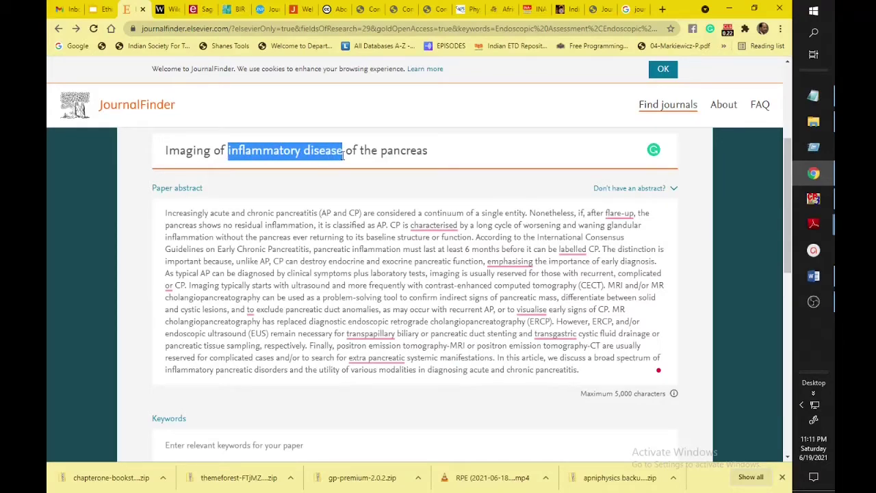
scroll(222, 302, "down", 3)
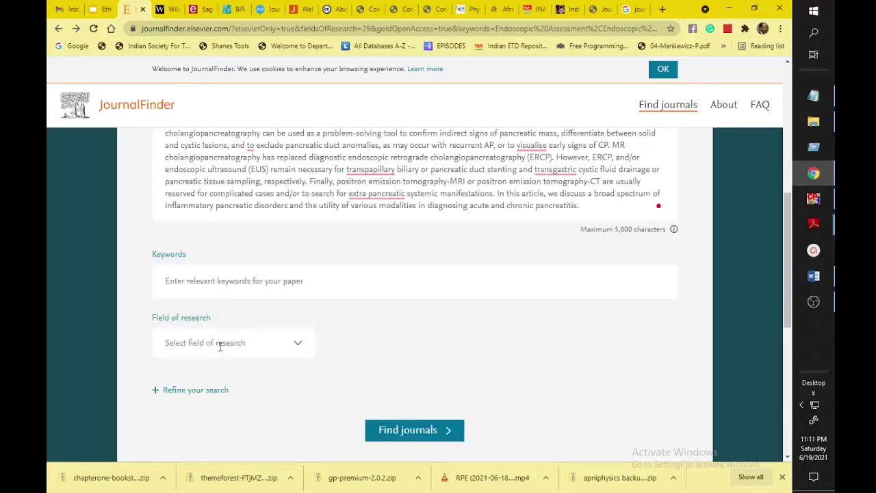
left_click(246, 282)
key("ctrl+v")
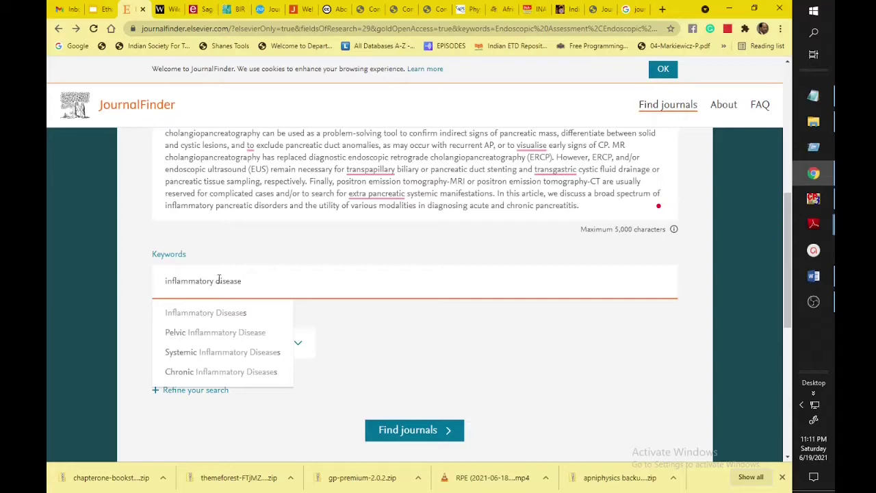
left_click(218, 320)
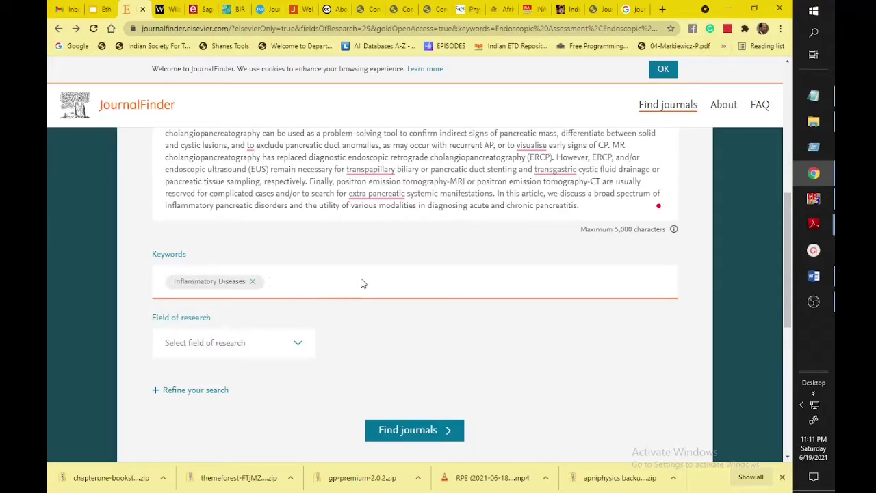
Add the suggested keywords Chronic Pancreatitis and Endoscopic Approach to the paper's keywords
type("chronic pancreatitis")
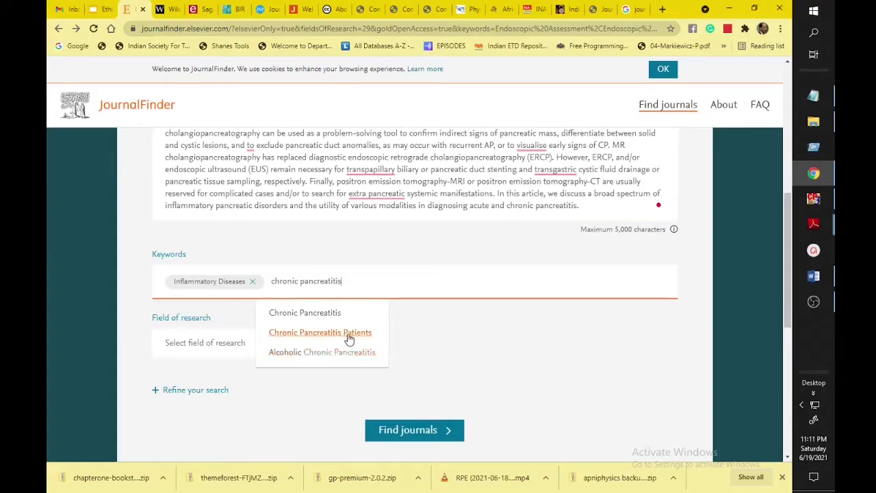
left_click(323, 315)
type("endoscopic")
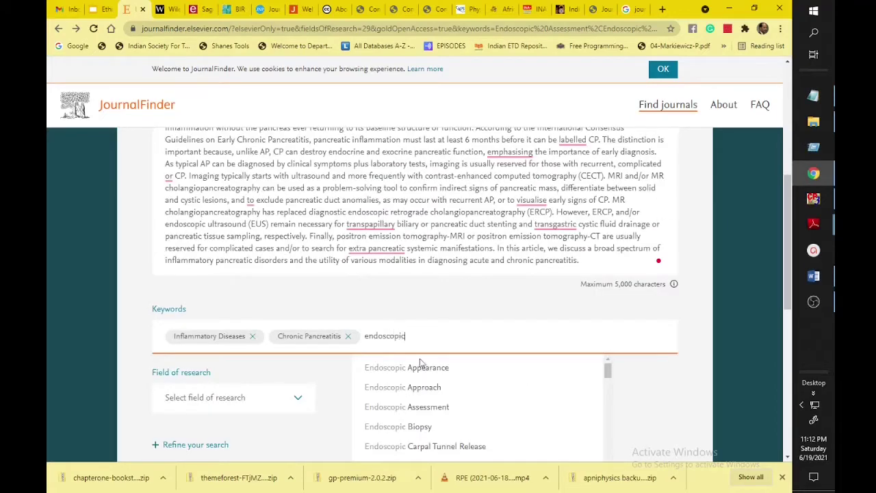
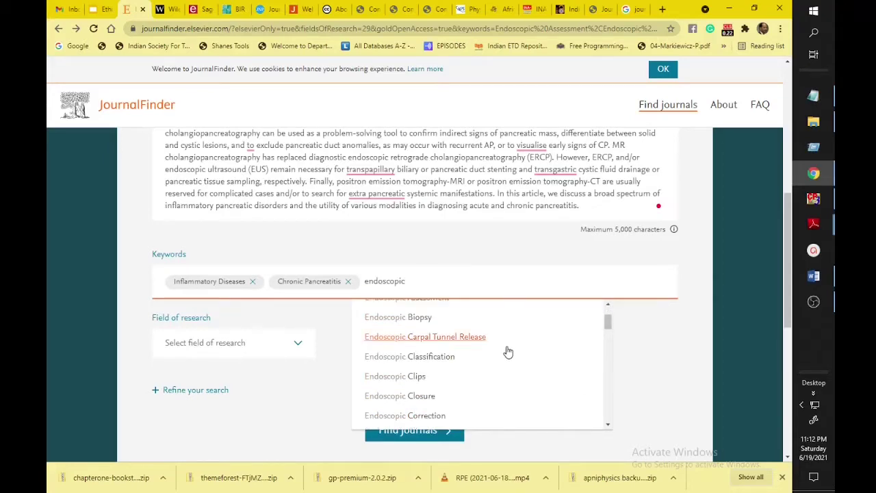
scroll(506, 352, "down", 8)
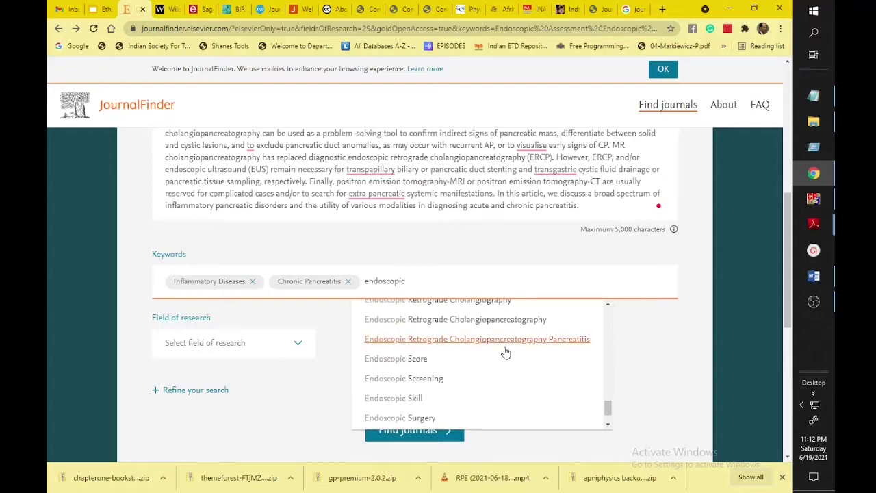
scroll(481, 395, "up", 1)
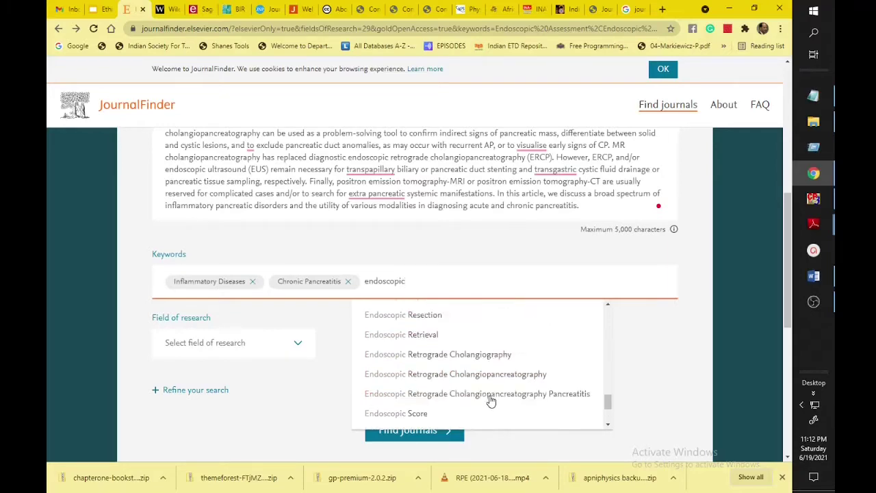
scroll(470, 407, "down", 1)
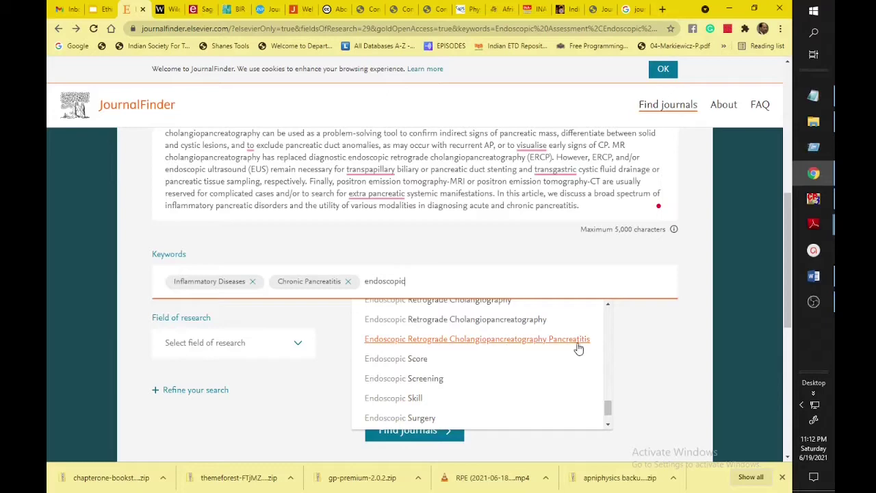
key("Return")
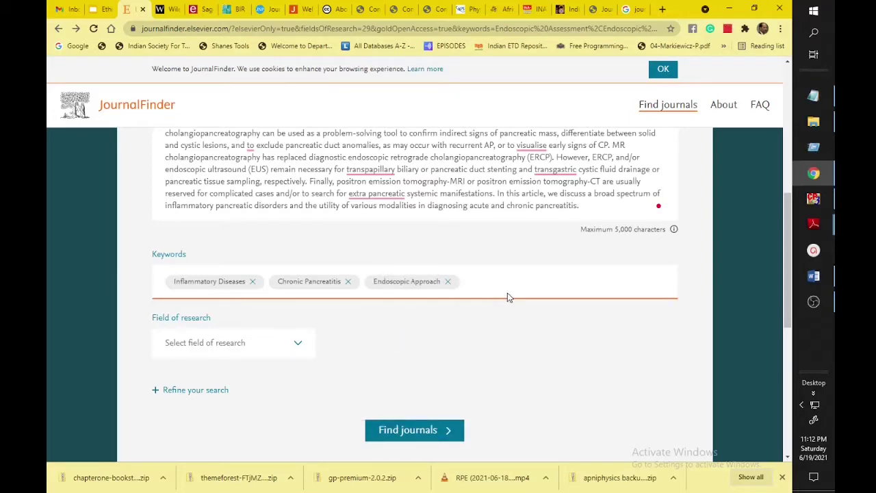
Set the paper's field of research to Nursing from the Health group
scroll(466, 301, "up", 2)
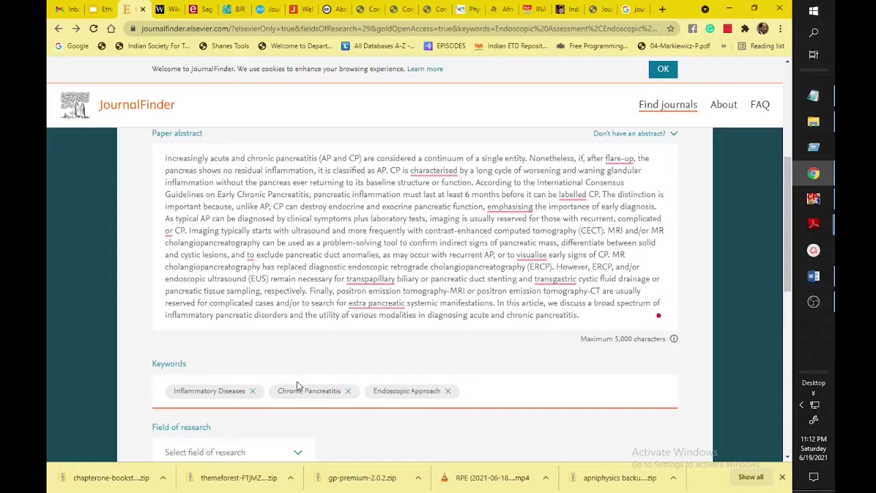
scroll(250, 440, "down", 2)
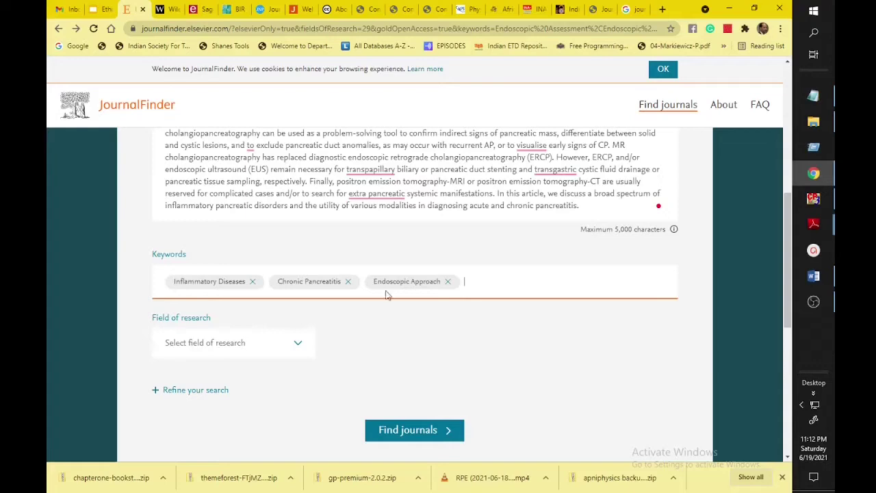
left_click(253, 344)
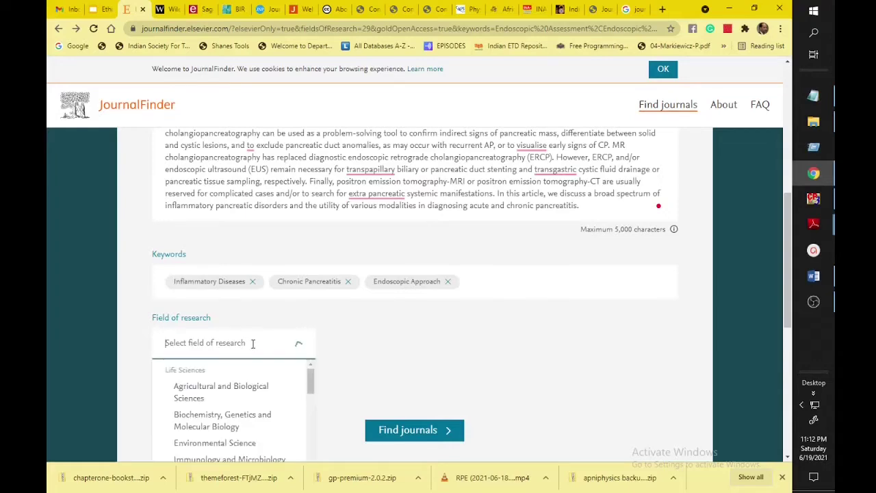
scroll(253, 434, "down", 5)
scroll(252, 436, "up", 3)
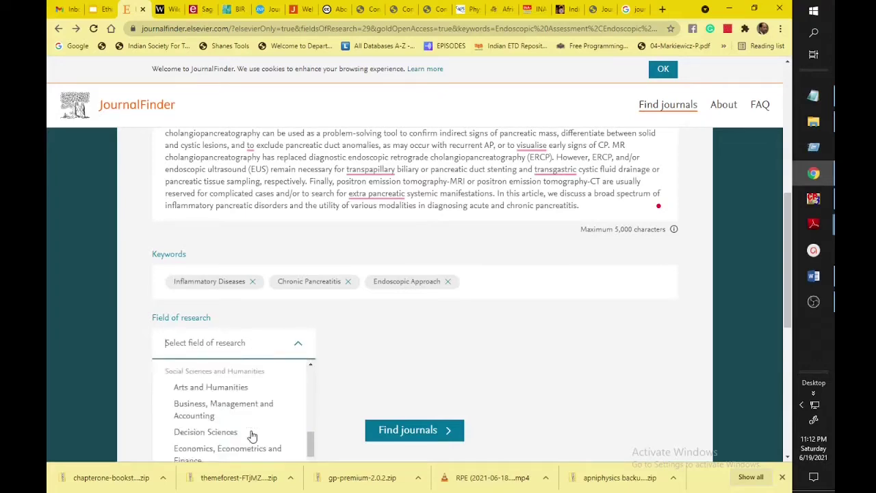
scroll(252, 437, "down", 1)
scroll(252, 436, "down", 2)
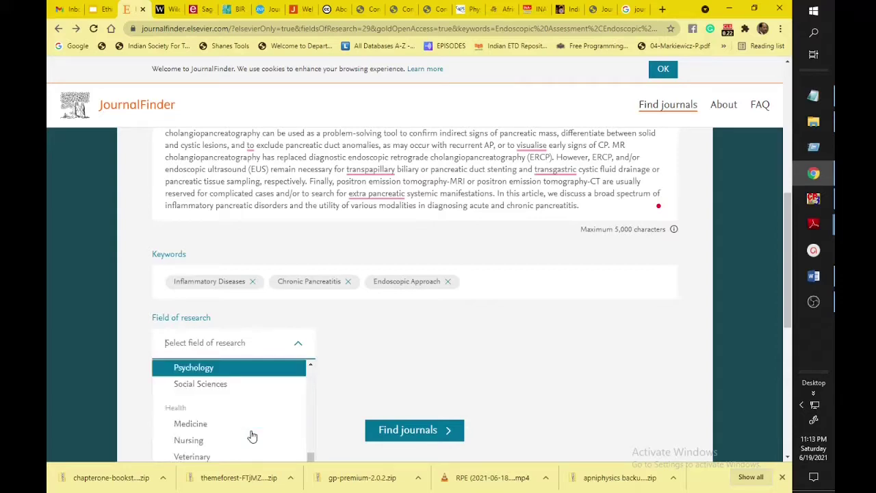
left_click(206, 430)
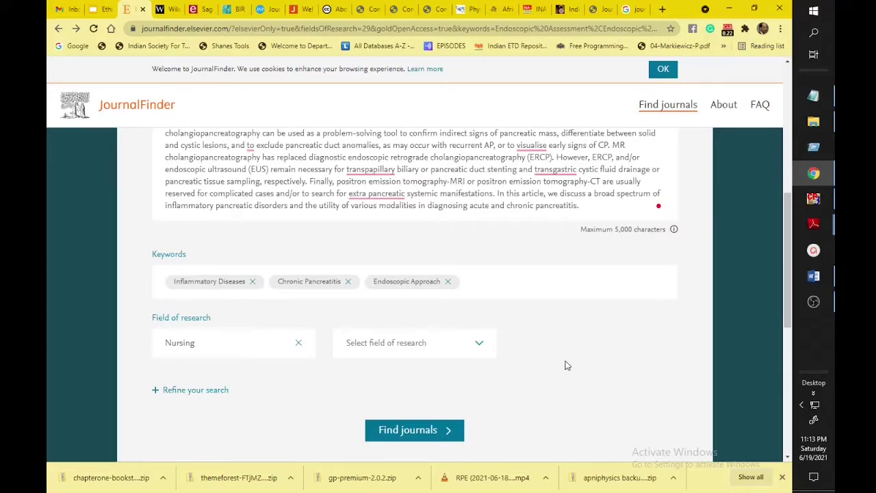
Check the entered paper title, abstract and keywords, and run the search for matching journals
scroll(593, 365, "up", 3)
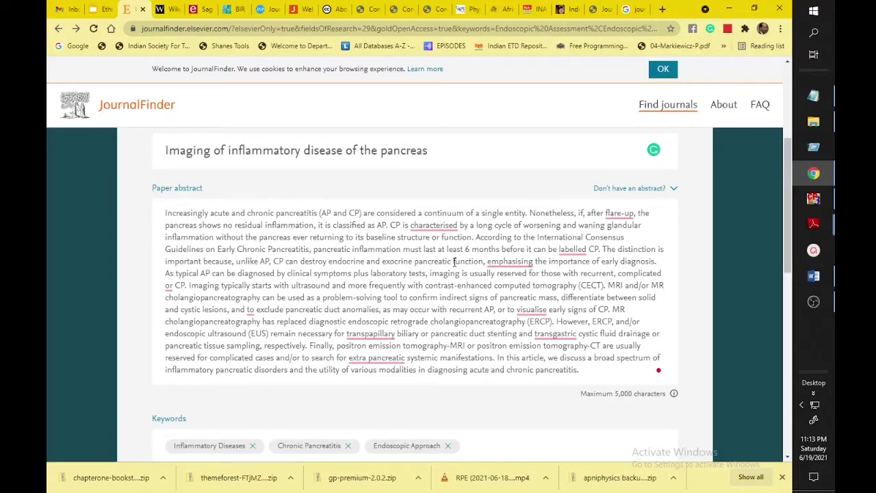
scroll(454, 262, "down", 3)
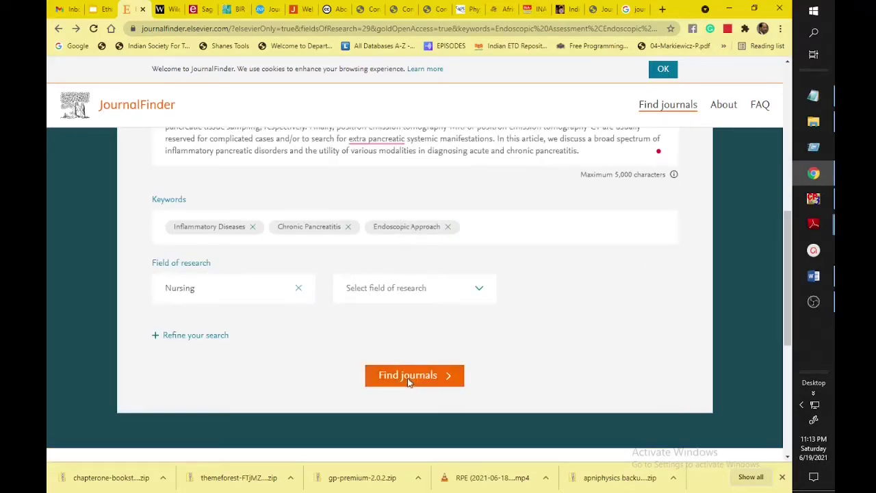
left_click(409, 382)
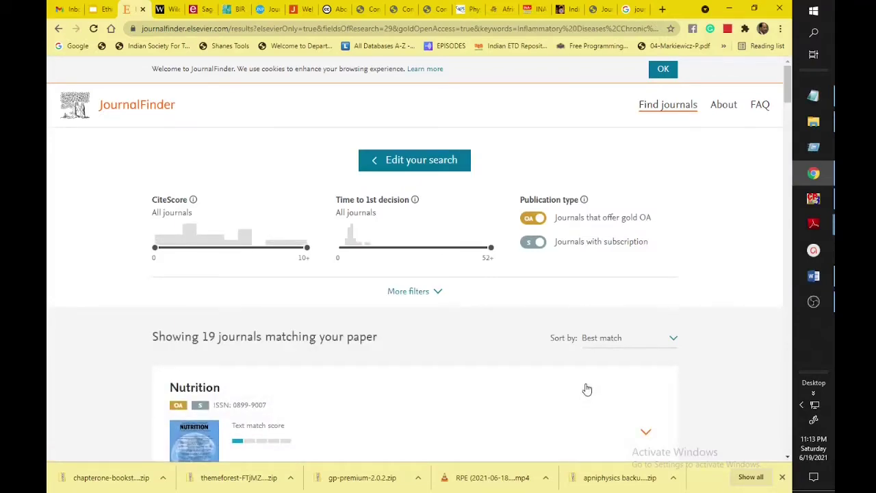
Examine the match score, CiteScore, impact factor, acceptance rate and publication times of the matching journals from Nutrition to Clinical Nutrition ESPEN
scroll(89, 322, "down", 2)
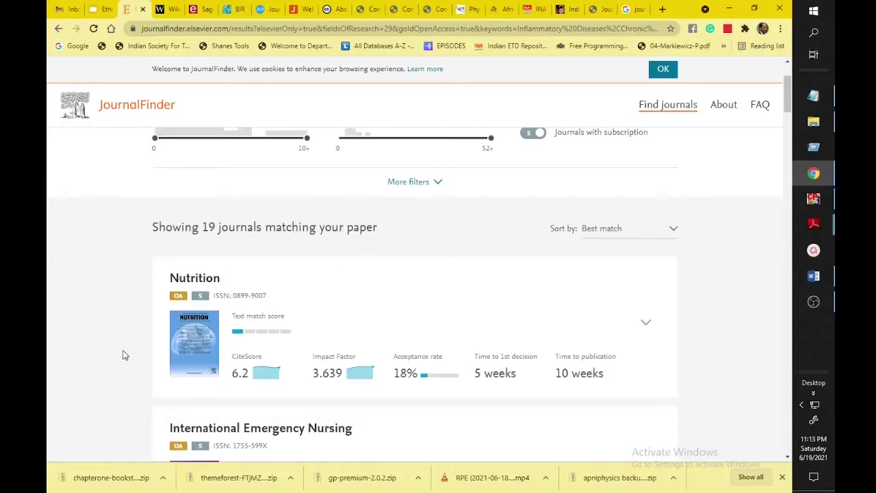
scroll(124, 351, "down", 2)
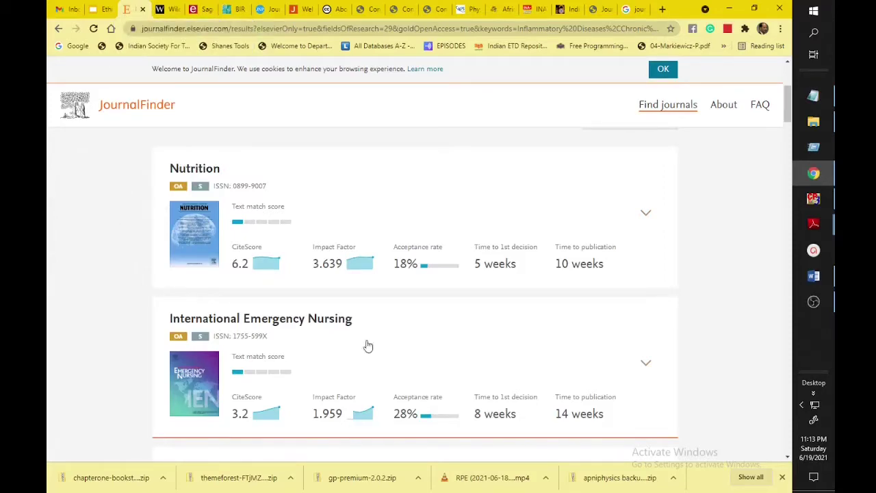
scroll(372, 397, "up", 4)
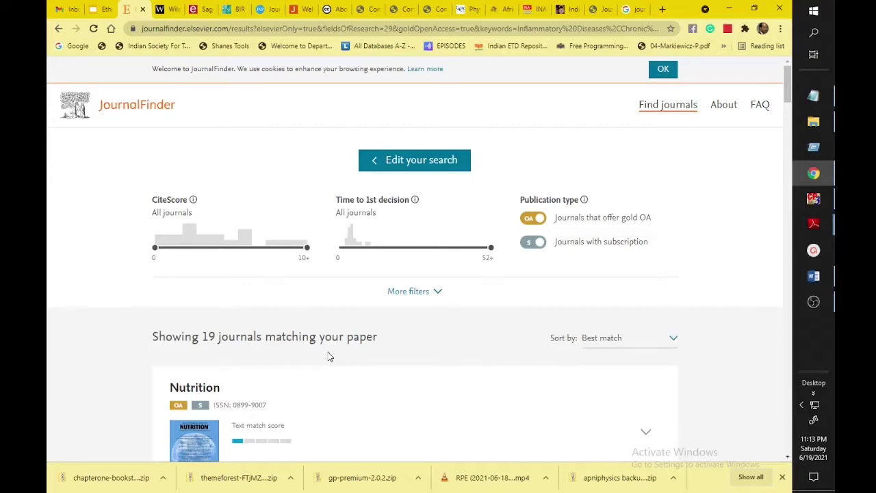
scroll(329, 357, "down", 2)
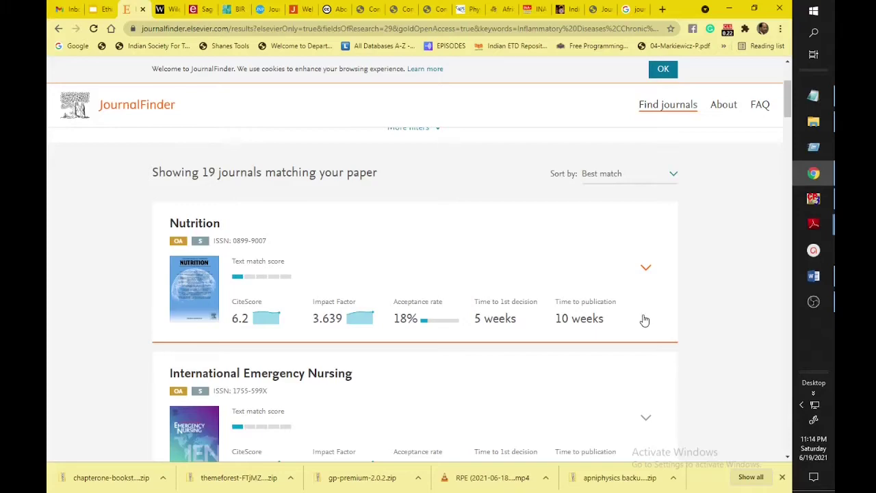
scroll(645, 320, "down", 5)
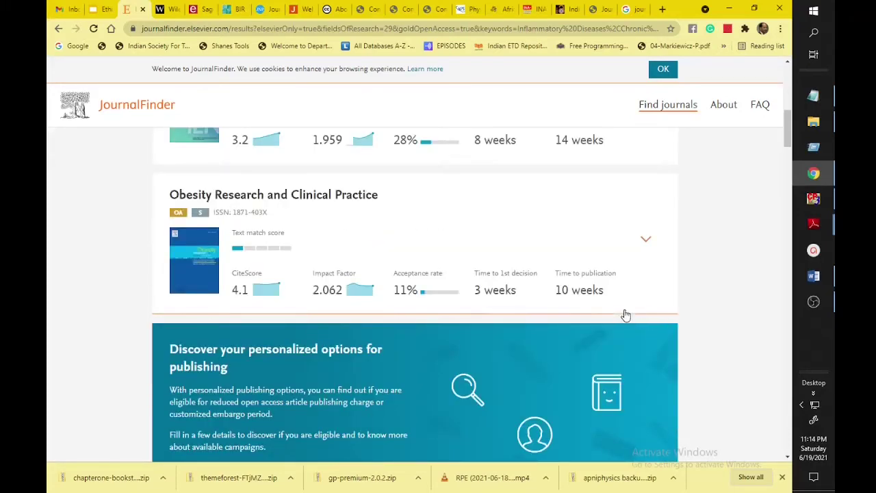
scroll(480, 217, "down", 4)
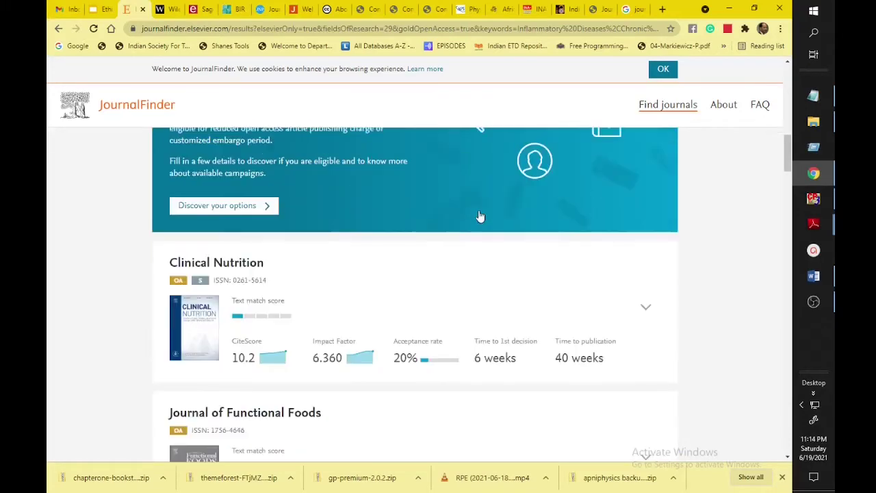
scroll(480, 215, "down", 2)
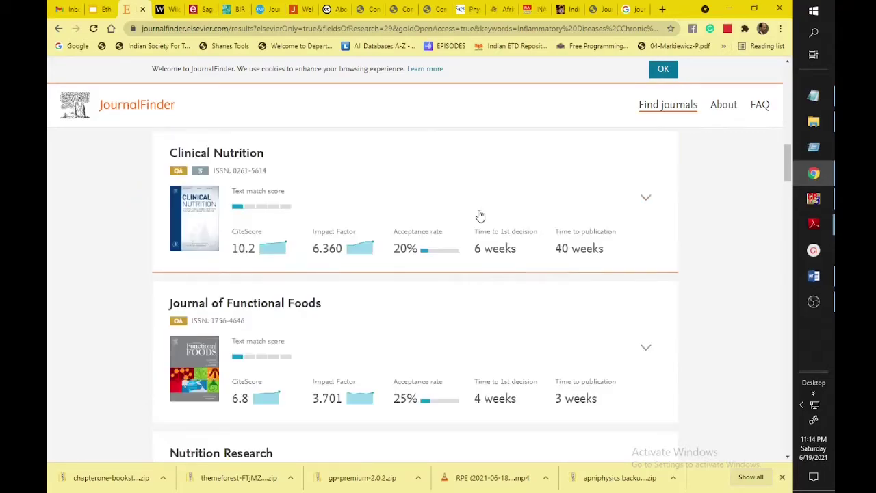
scroll(480, 216, "down", 6)
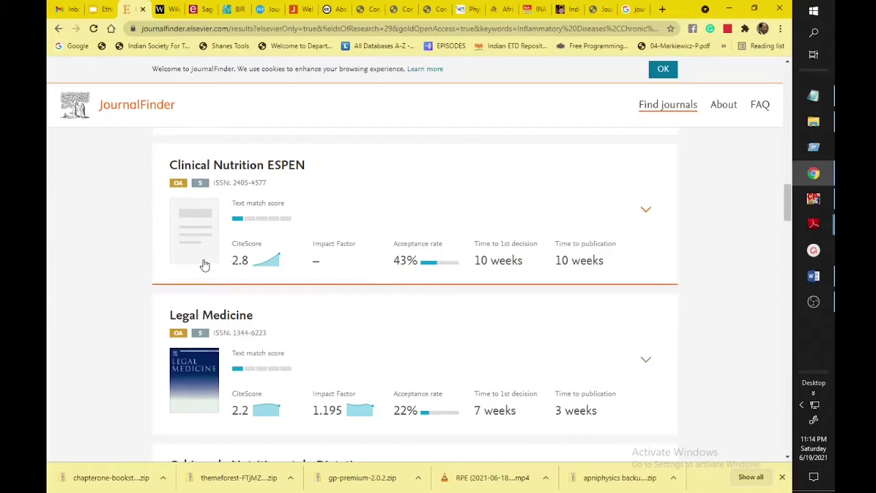
Compare the metrics of the remaining matching journals after Clinical Nutrition ESPEN, through to the end of the results
scroll(325, 266, "down", 4)
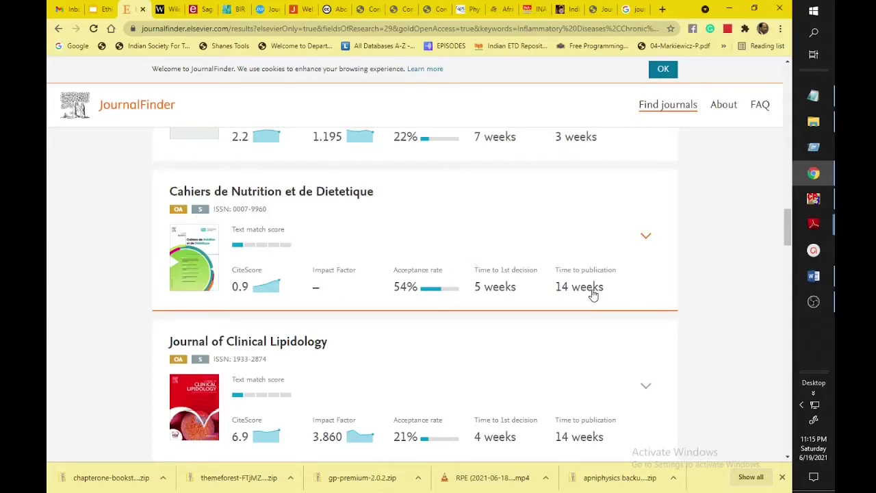
scroll(542, 295, "down", 1)
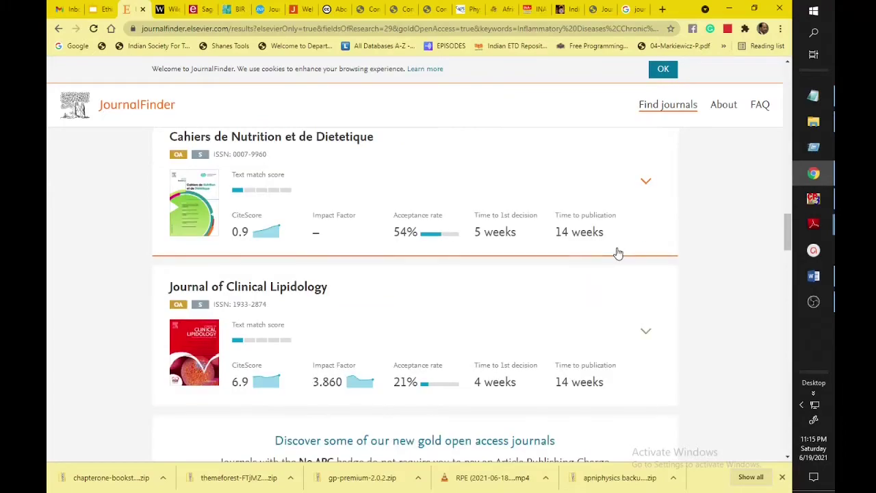
scroll(455, 326, "down", 2)
scroll(455, 326, "down", 6)
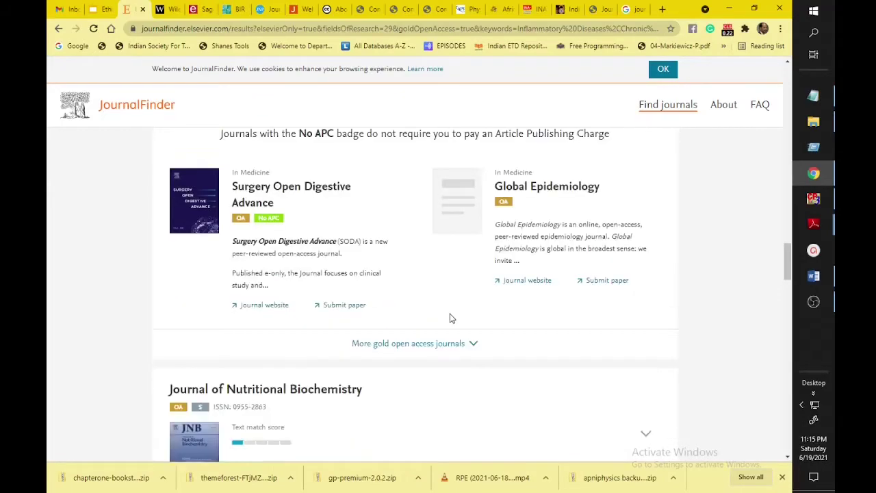
scroll(452, 320, "down", 2)
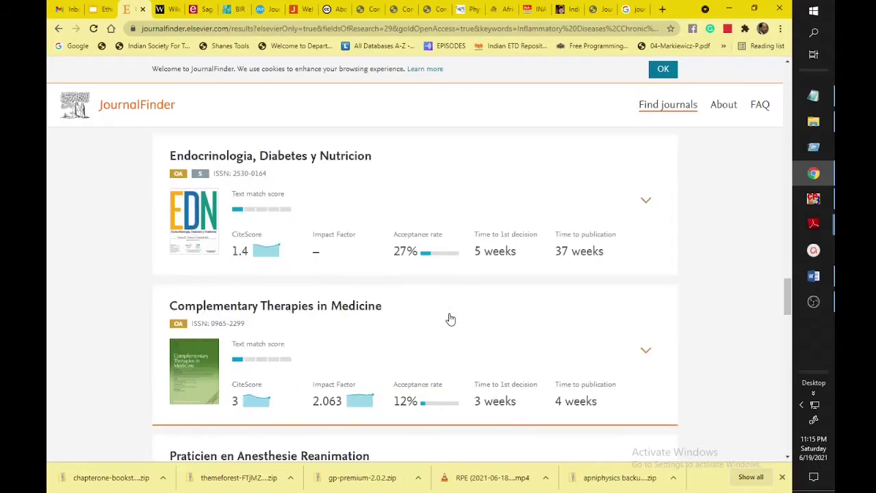
scroll(448, 319, "down", 2)
scroll(393, 304, "down", 1)
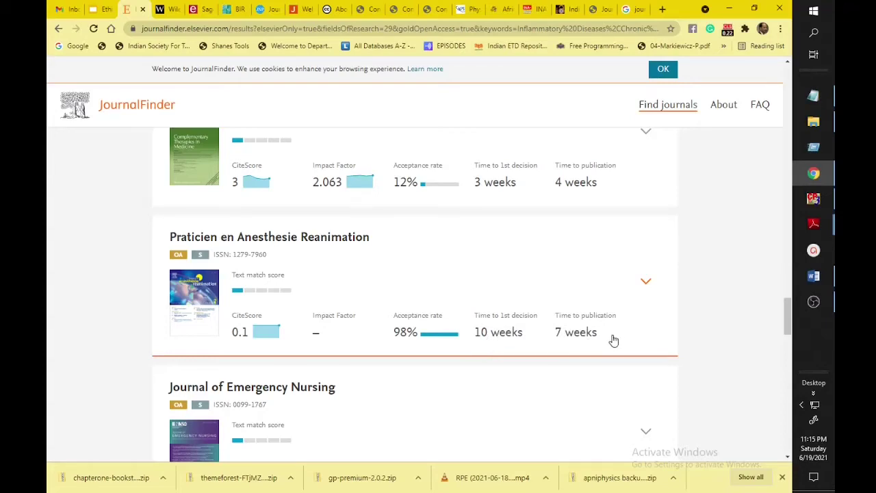
scroll(548, 363, "down", 2)
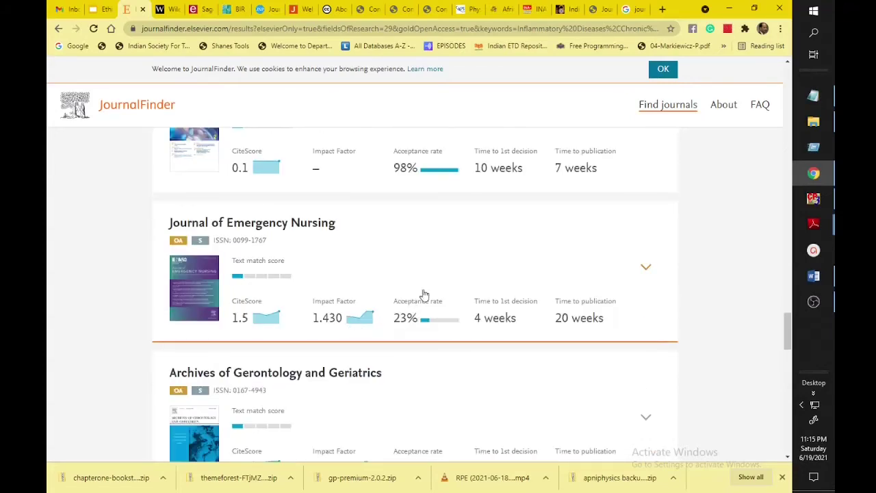
scroll(438, 260, "down", 3)
scroll(410, 279, "down", 1)
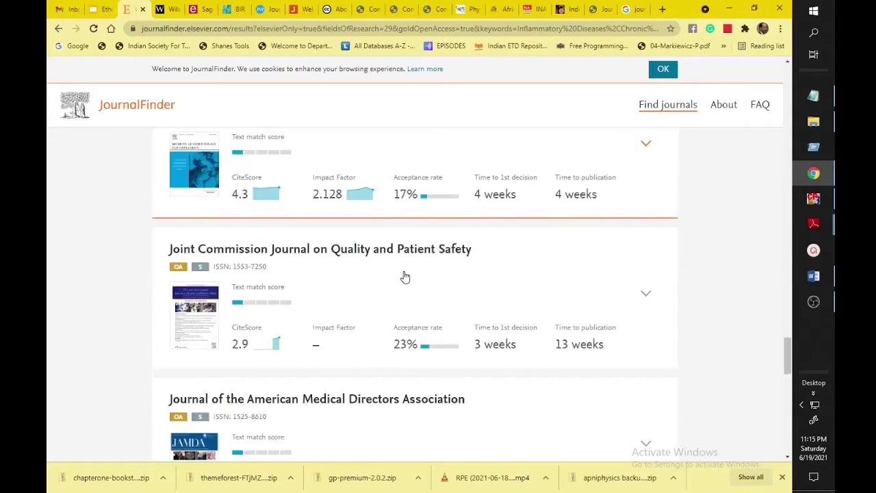
scroll(406, 277, "down", 6)
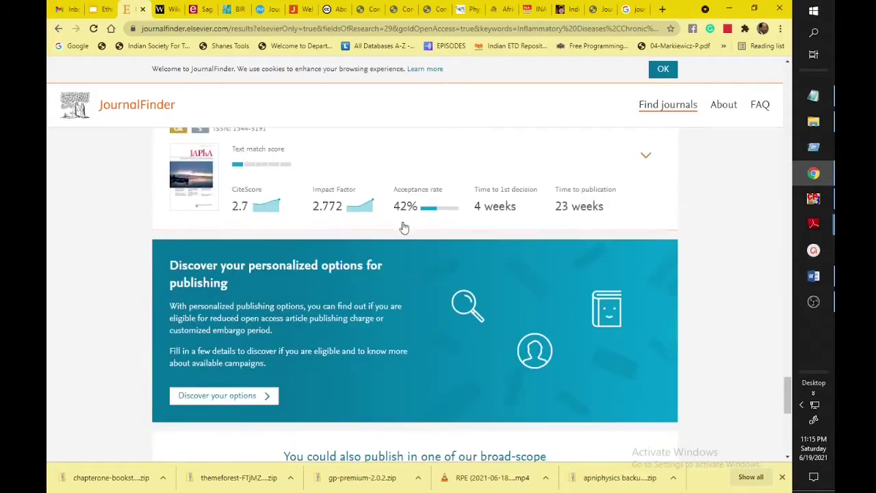
scroll(420, 244, "down", 4)
Expand the details of Cahiers de Nutrition et de Dietetique and examine its list price APC, subject area and recent articles
scroll(418, 247, "up", 5)
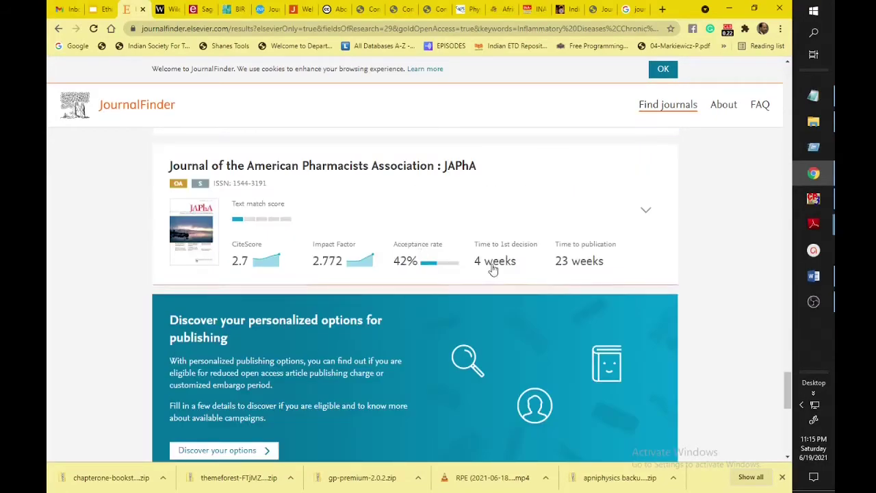
scroll(254, 238, "up", 4)
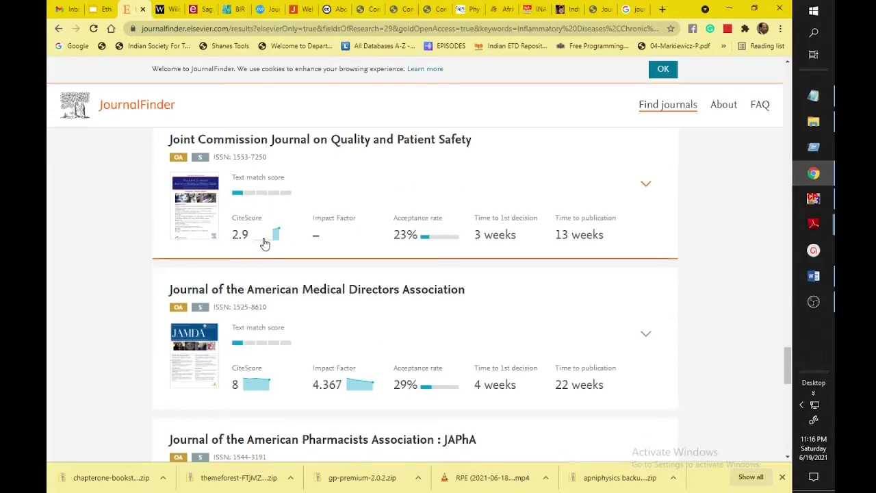
scroll(265, 244, "up", 9)
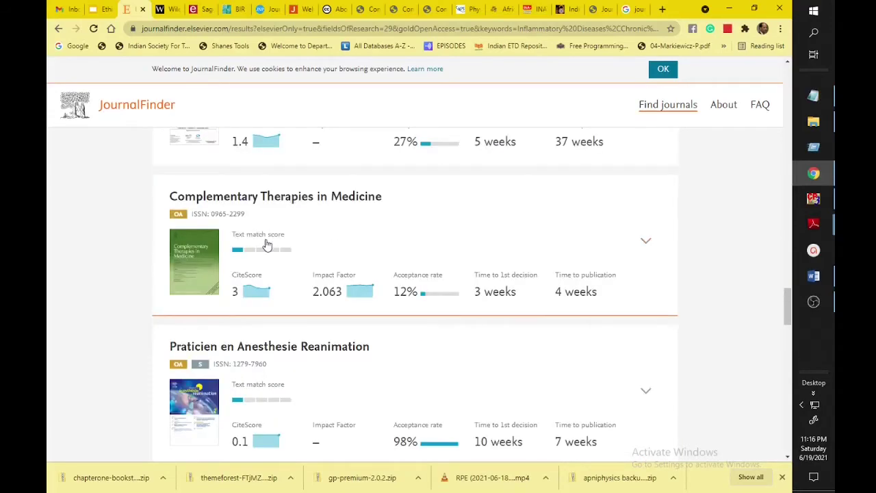
scroll(267, 245, "up", 2)
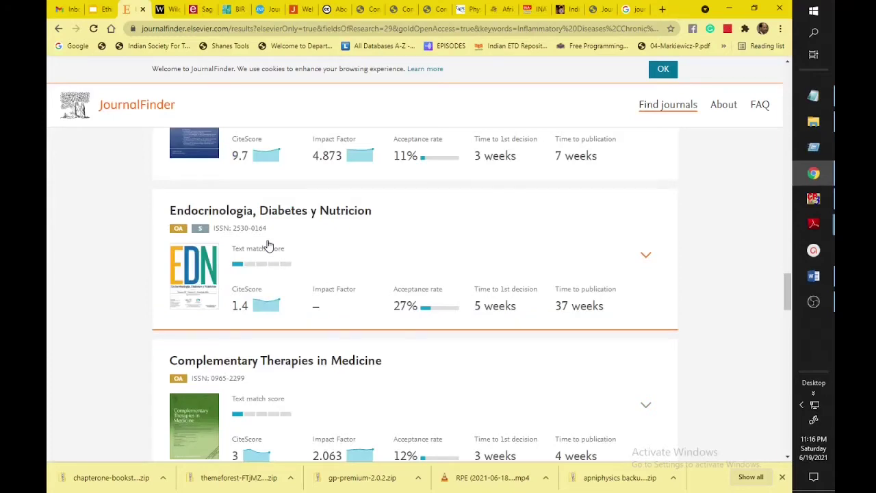
scroll(268, 246, "up", 3)
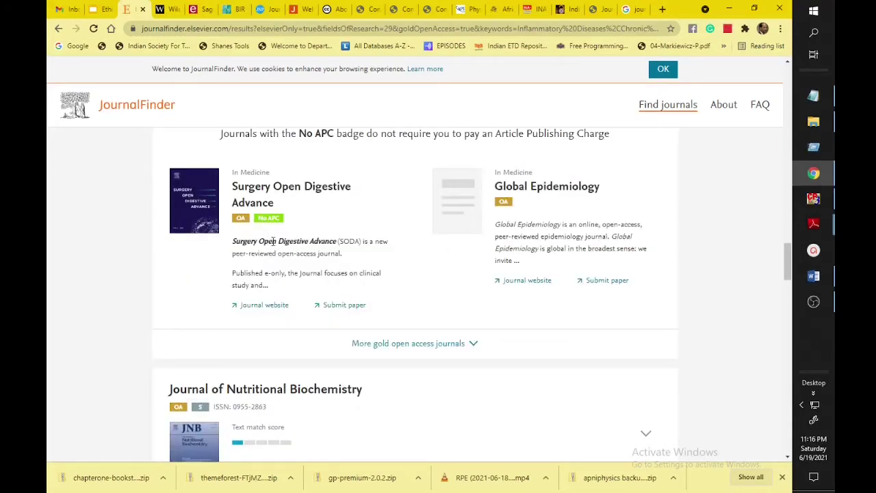
scroll(273, 241, "down", 5)
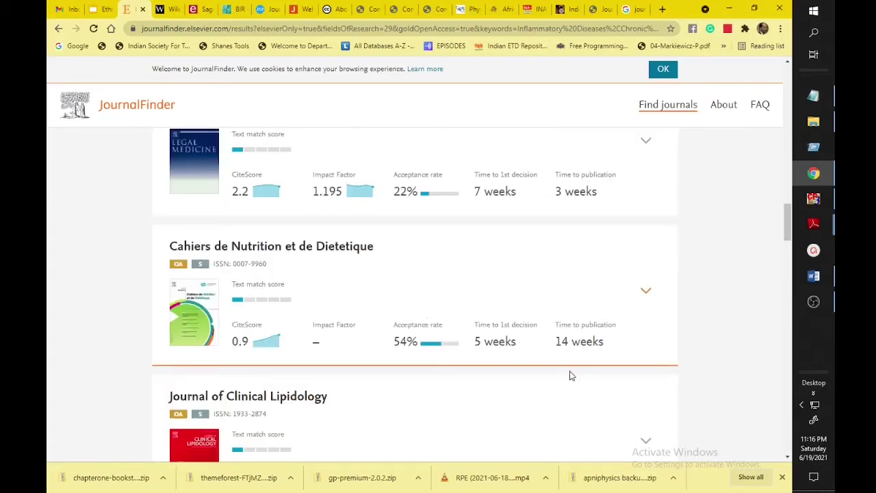
left_click(645, 290)
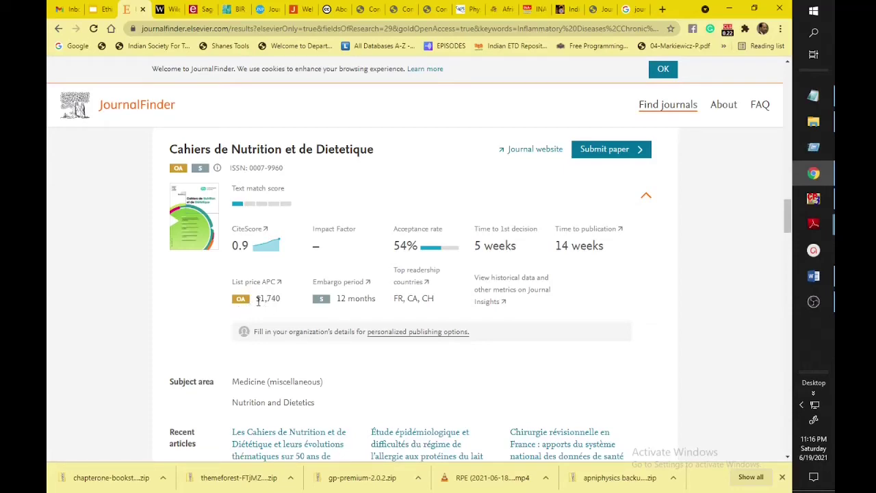
left_click_drag(279, 301, 255, 302)
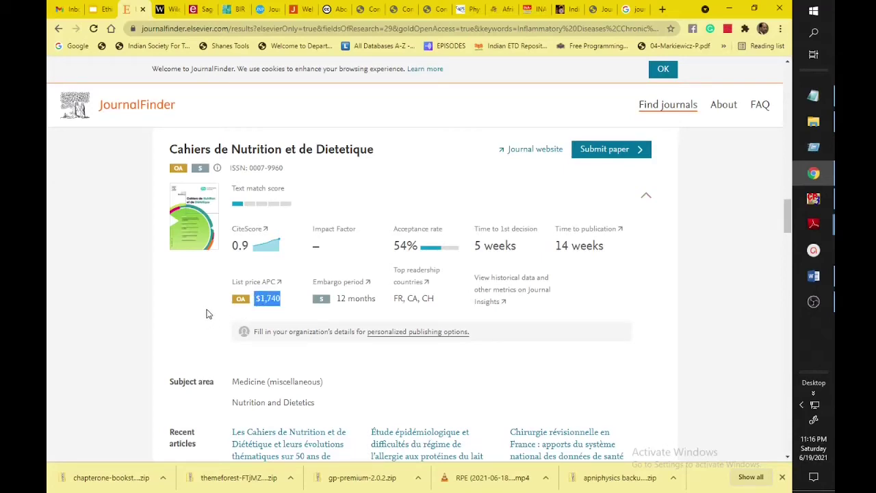
scroll(632, 290, "down", 3)
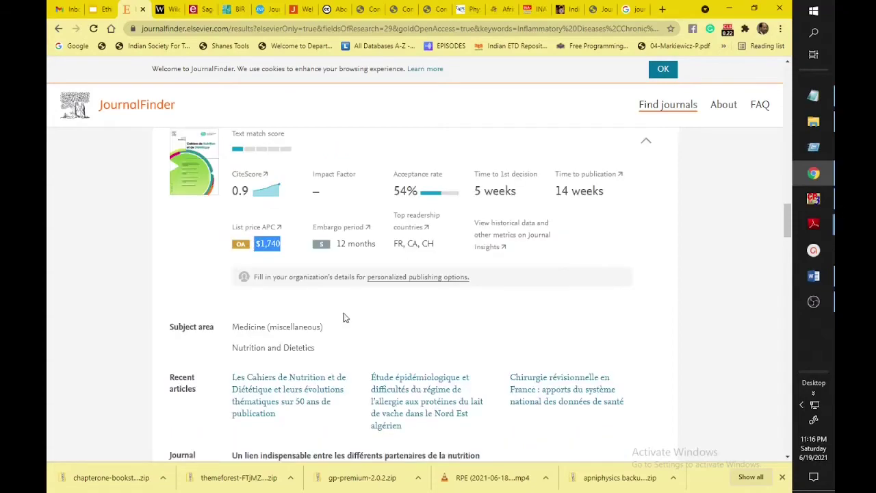
scroll(479, 327, "down", 3)
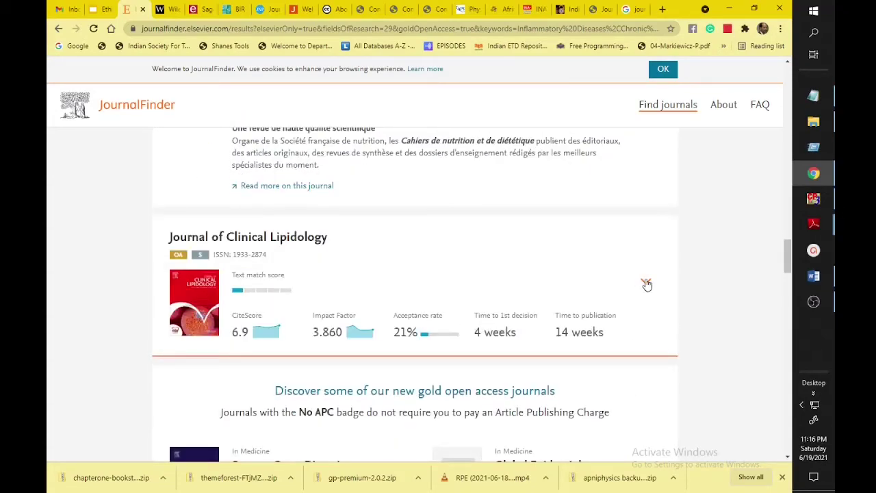
Expand the details of Journal of Clinical Lipidology and Journal of Nutritional Biochemistry and compare their list price APCs and metrics
left_click(647, 284)
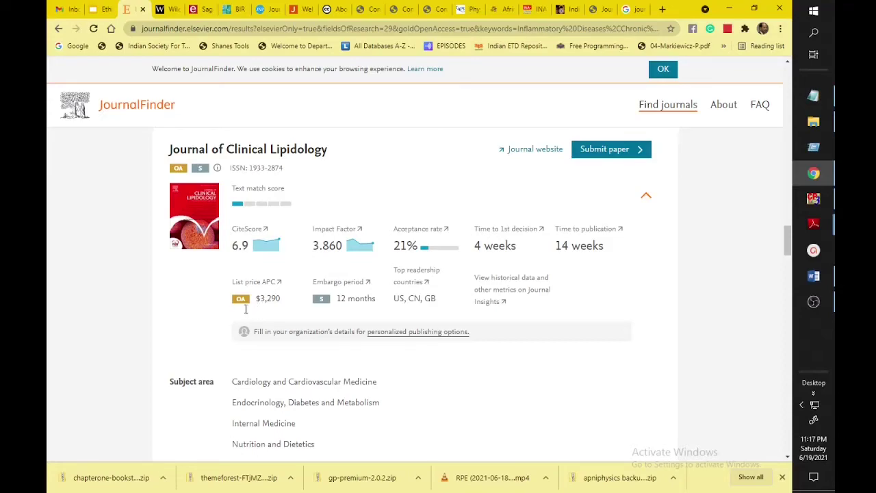
scroll(220, 317, "down", 6)
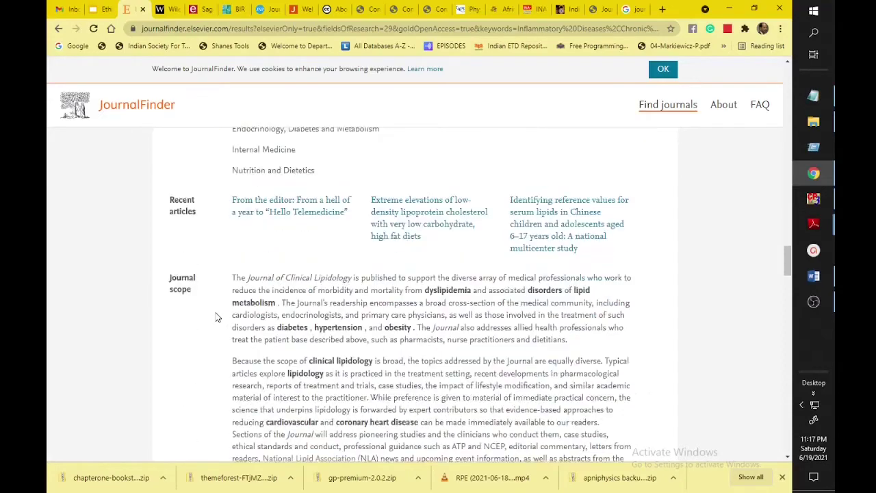
scroll(219, 317, "down", 8)
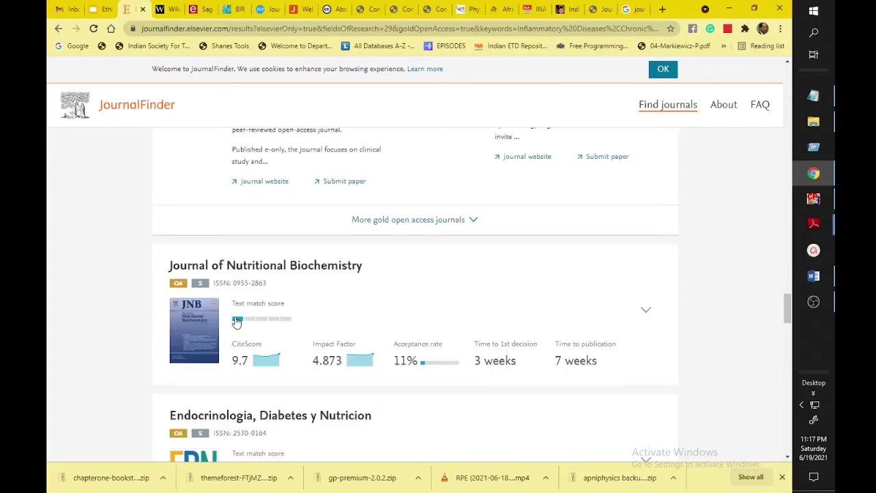
left_click(646, 310)
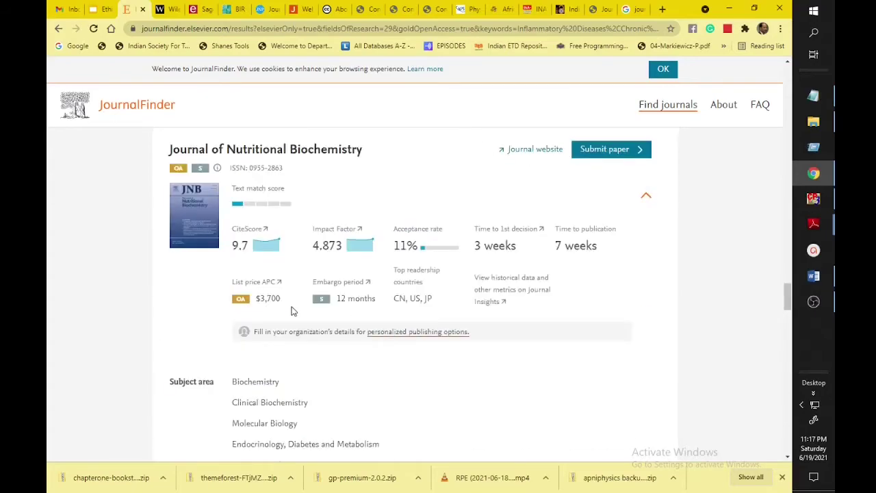
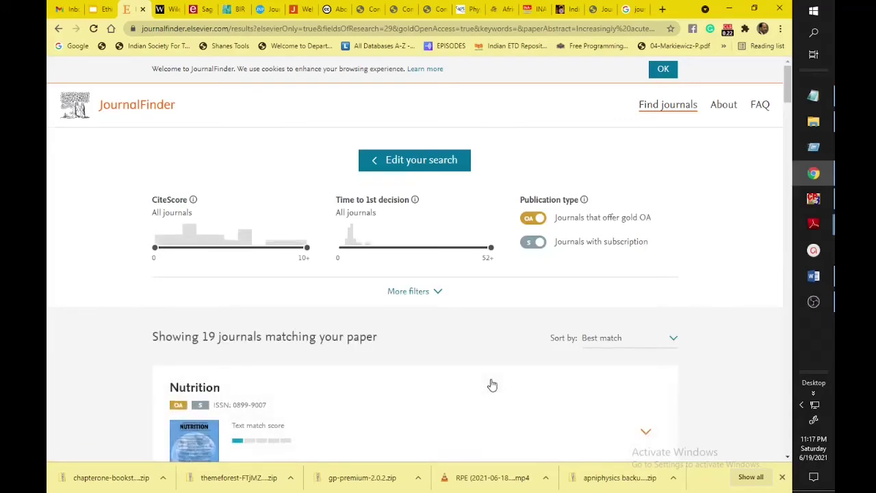
Examine the number of matches and the metrics of the journals listed for the search without keywords, down to Cahiers de Nutrition et de Dietetique
scroll(491, 384, "down", 3)
scroll(53, 303, "down", 2)
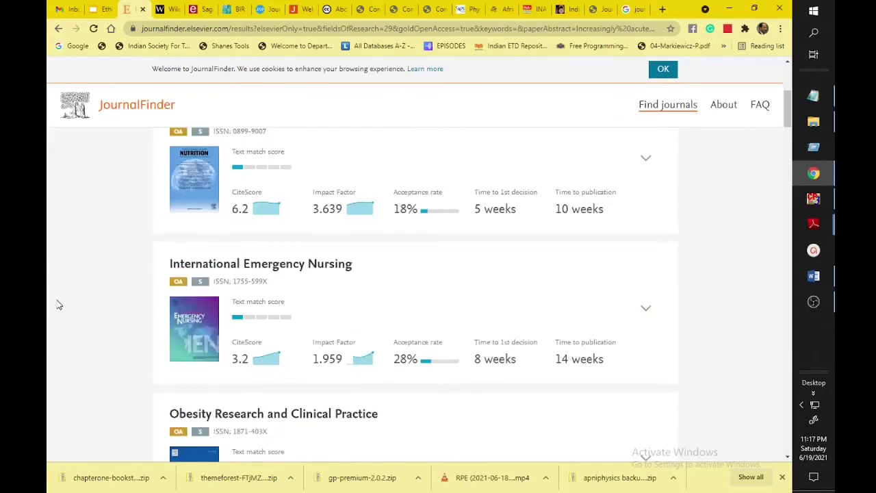
scroll(116, 258, "up", 4)
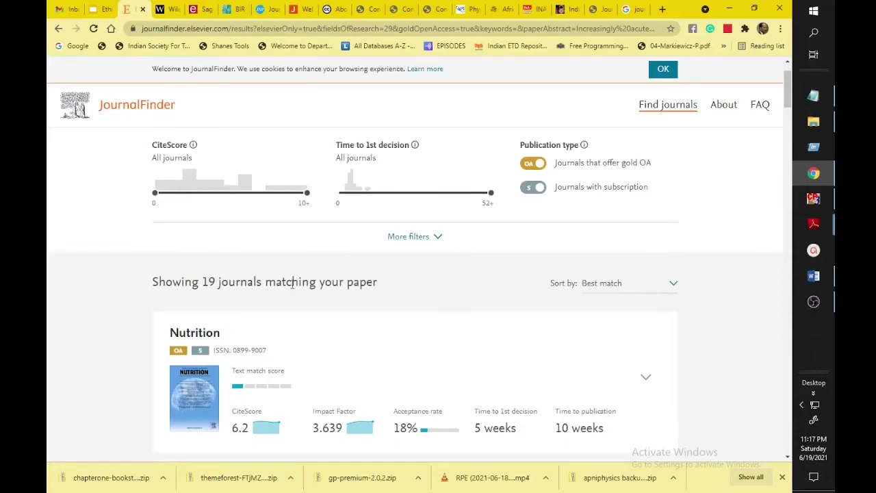
left_click_drag(346, 283, 229, 285)
left_click(177, 282)
scroll(231, 260, "up", 1)
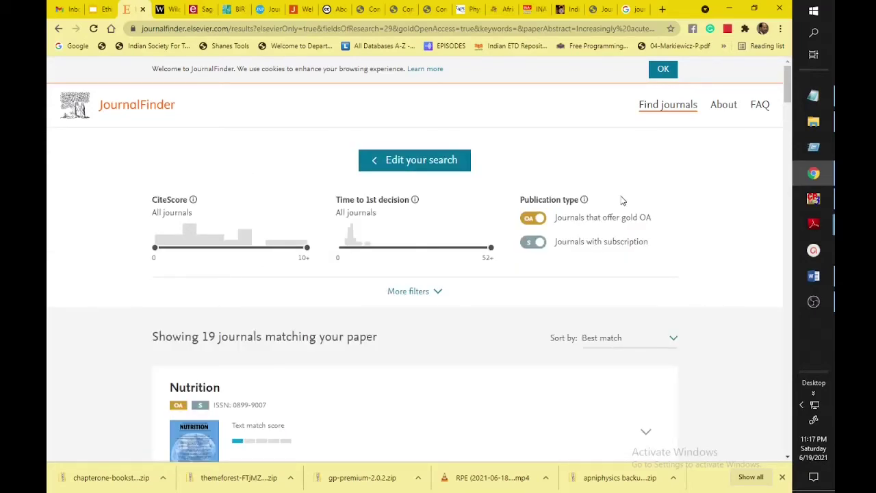
scroll(108, 382, "down", 2)
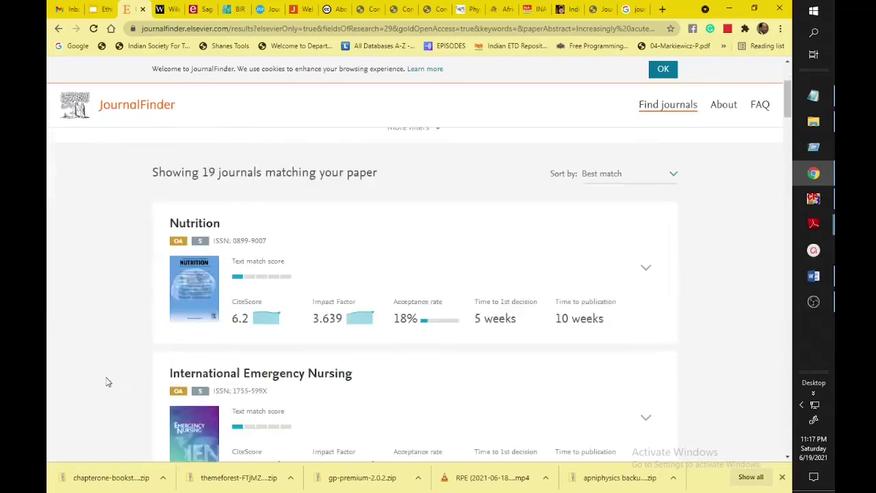
scroll(107, 382, "down", 14)
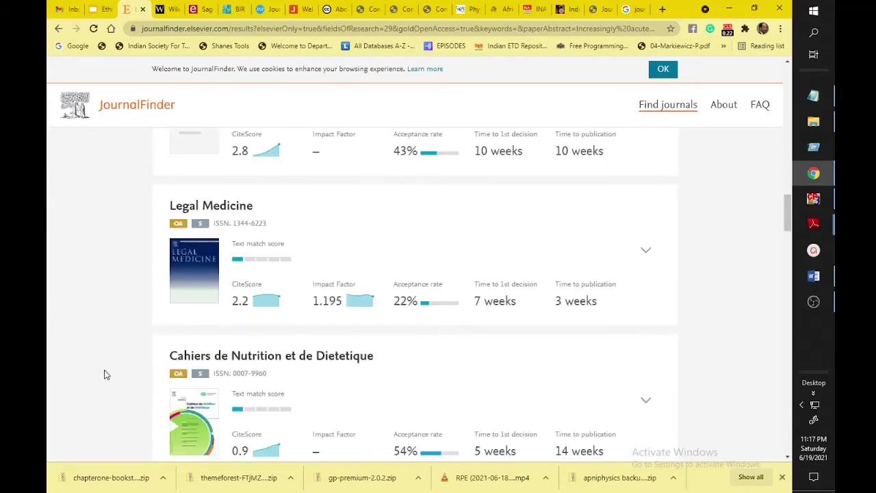
scroll(104, 374, "up", 2)
Return to the JournalFinder search form and review the paper title, abstract, keywords and field of research entries
left_click(58, 28)
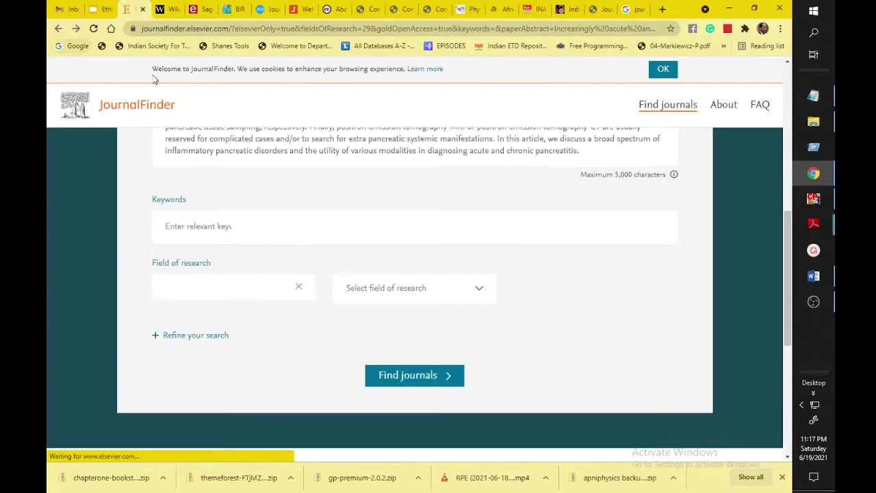
left_click(184, 226)
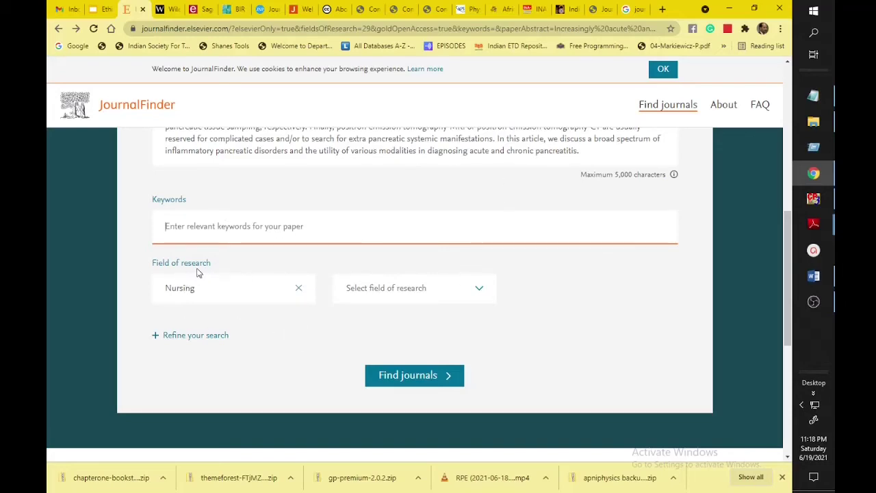
scroll(216, 295, "up", 3)
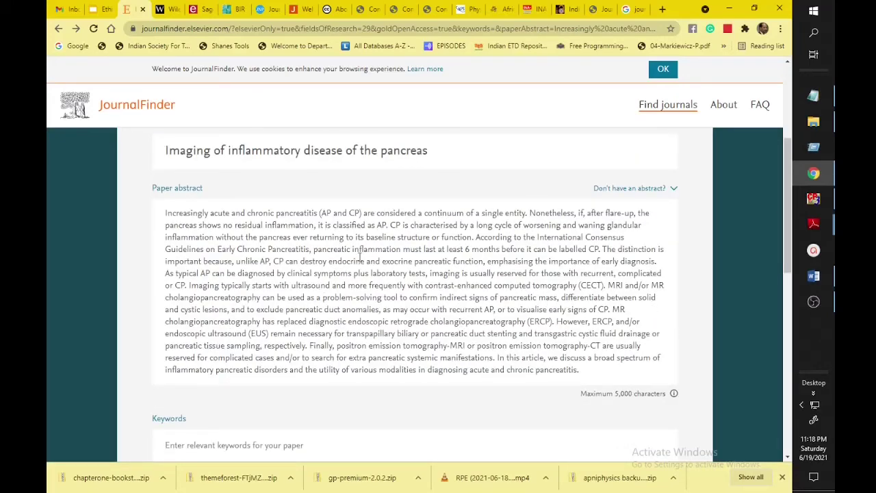
scroll(496, 321, "down", 4)
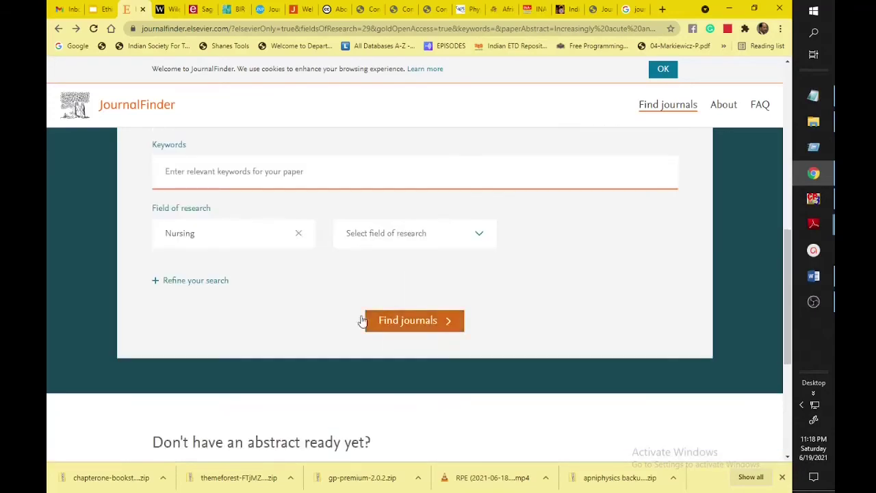
scroll(214, 231, "up", 4)
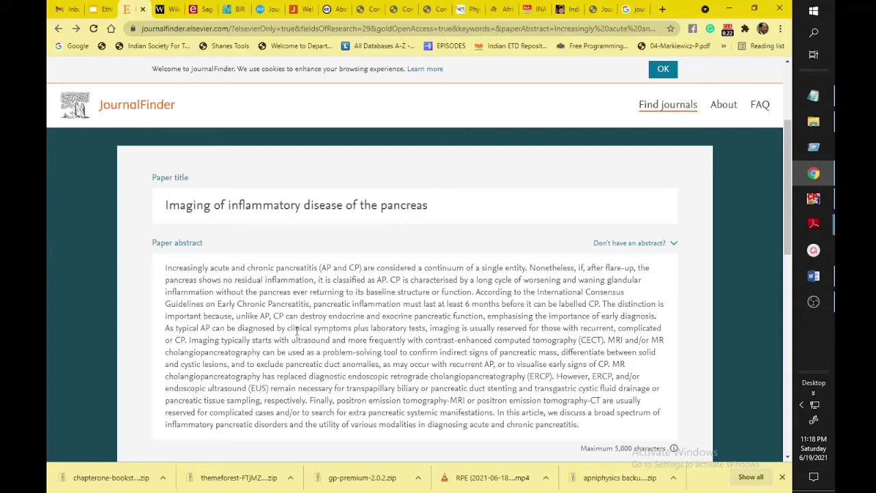
scroll(297, 330, "up", 2)
scroll(343, 343, "down", 3)
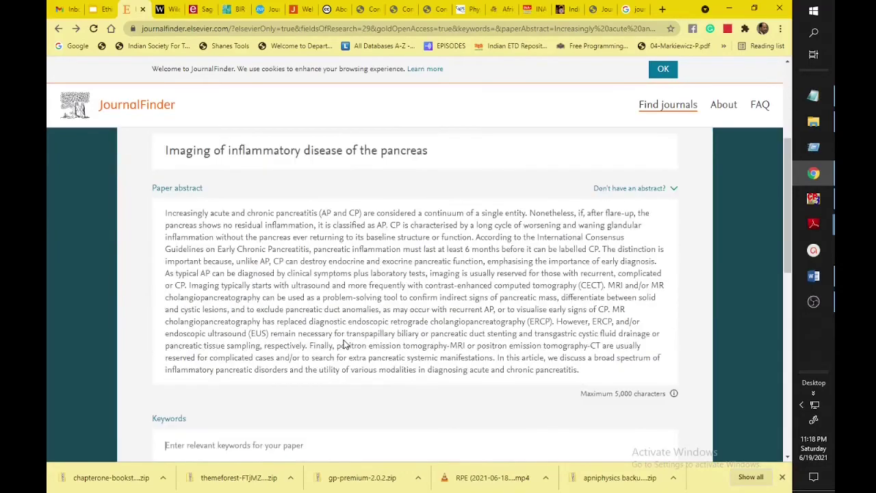
scroll(345, 344, "down", 10)
scroll(346, 345, "up", 10)
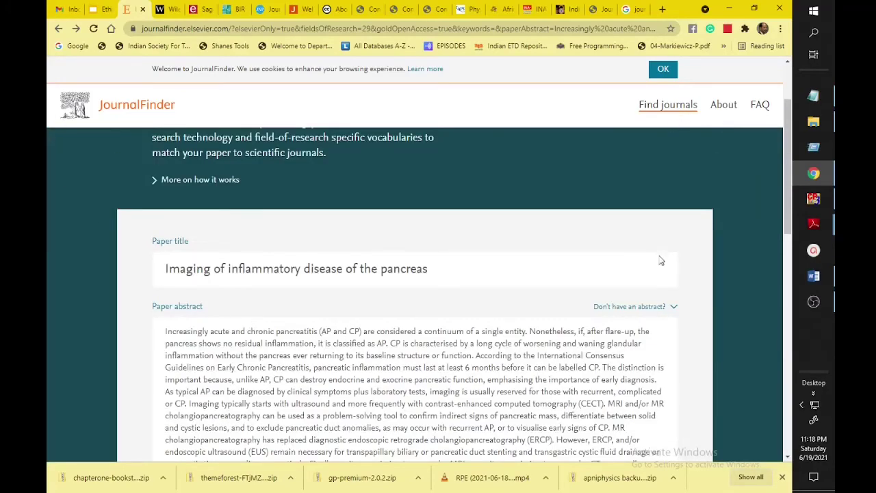
scroll(406, 272, "down", 2)
scroll(405, 273, "down", 5)
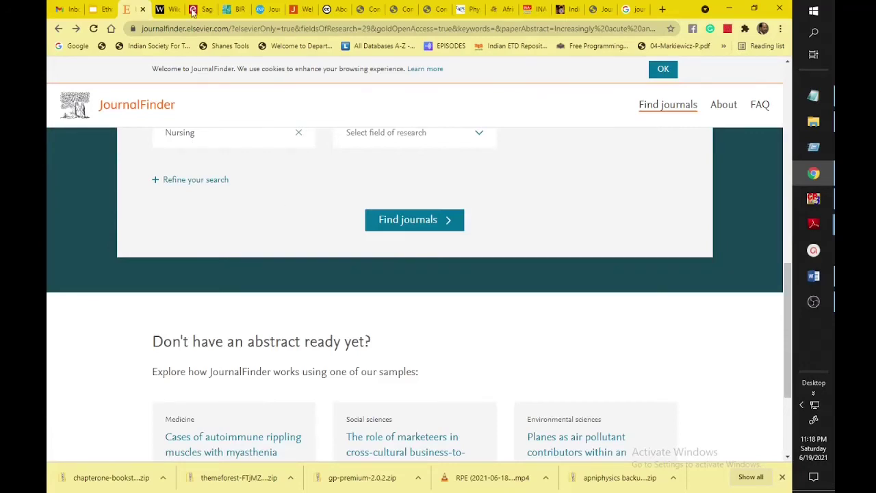
Open Wiley Journal Finder Beta and view its matching-journals form and its search for a journal by title
left_click(170, 10)
scroll(431, 241, "up", 2)
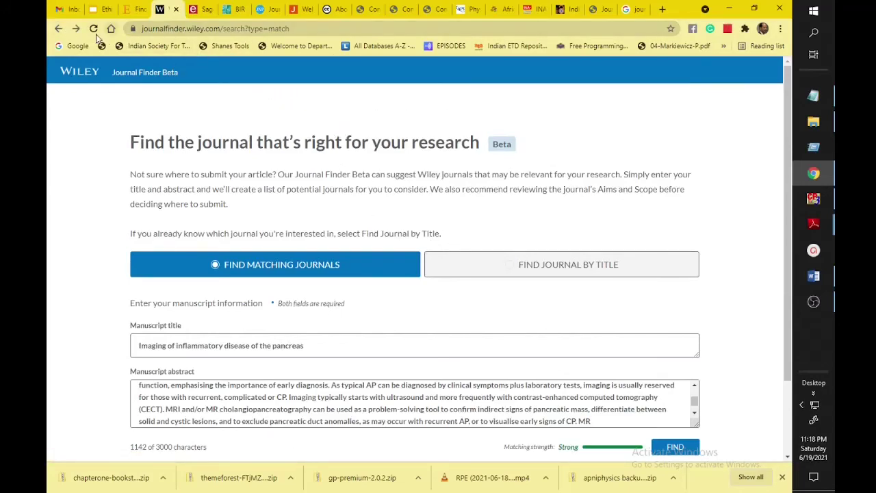
left_click(59, 29)
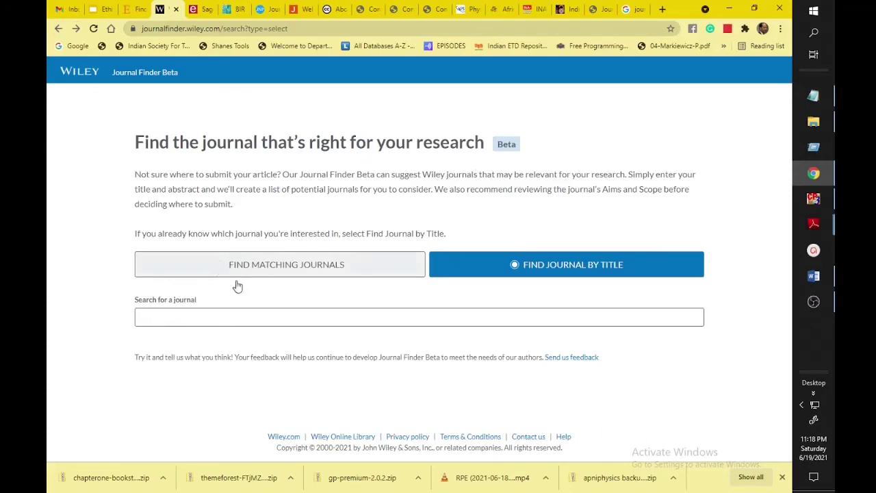
left_click(223, 317)
Open the Sage Journal Selector on the Edanz site and examine its Abstract/Keywords search form
left_click(194, 9)
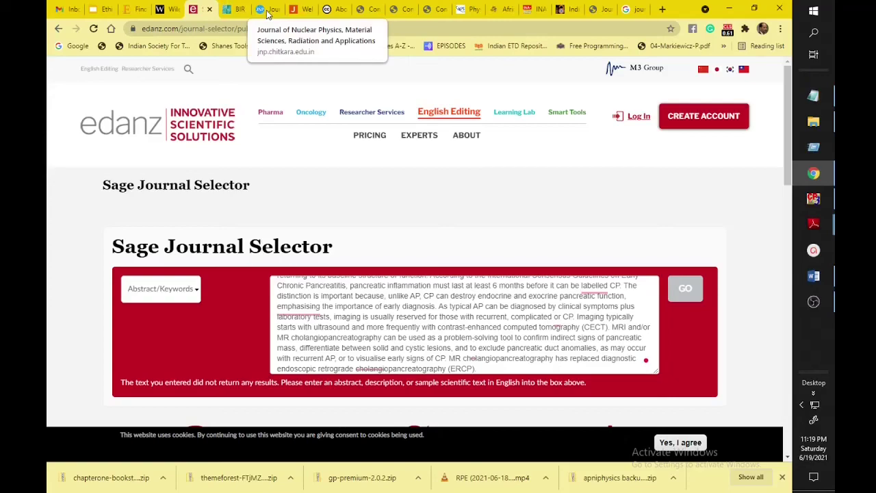
scroll(127, 325, "down", 4)
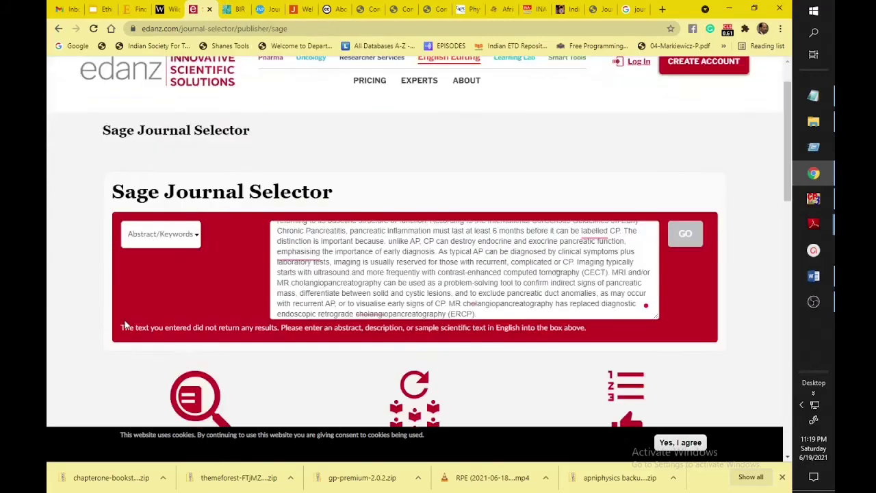
scroll(126, 326, "up", 5)
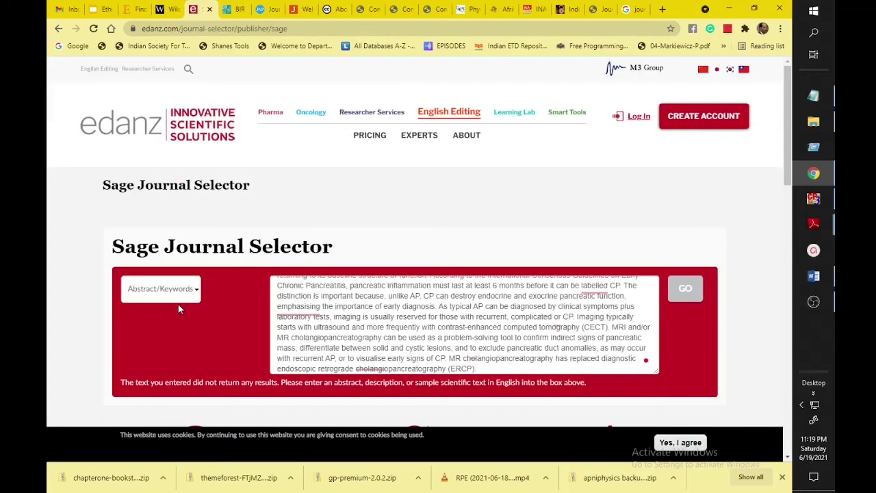
Go back to Elsevier JournalFinder and review the search form from its introduction to the field of research
left_click(135, 9)
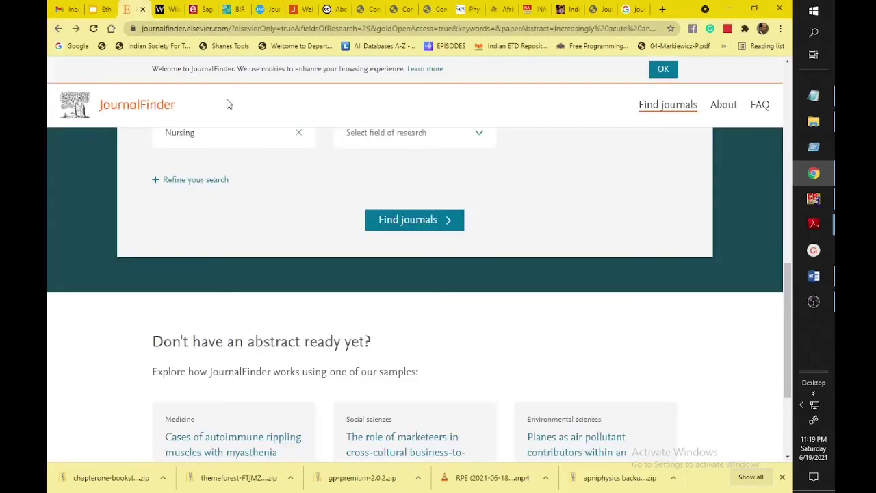
scroll(303, 337, "up", 10)
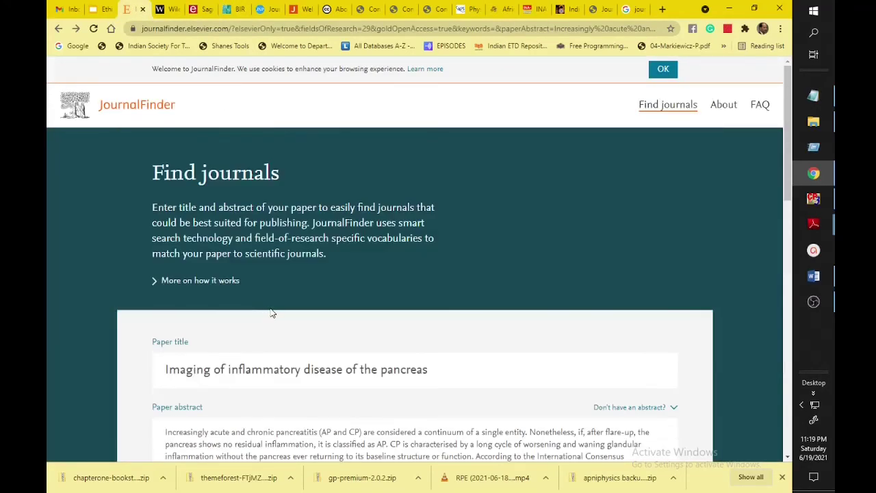
scroll(272, 313, "down", 4)
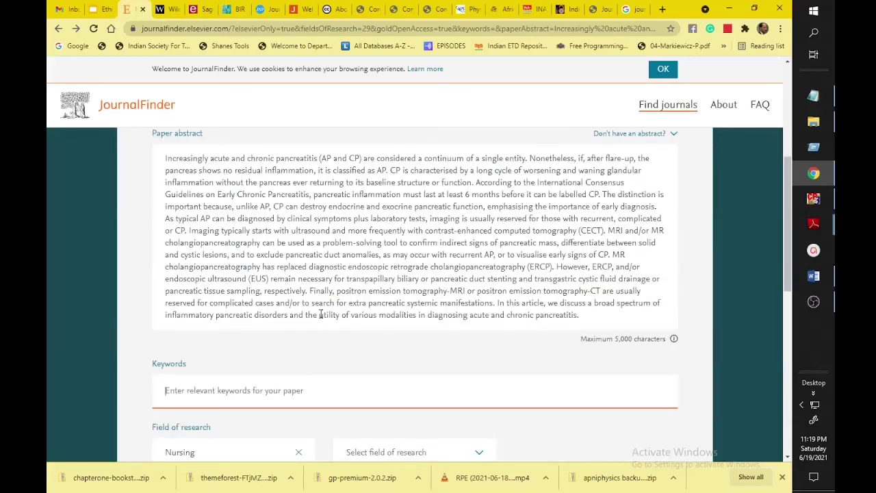
scroll(320, 314, "up", 3)
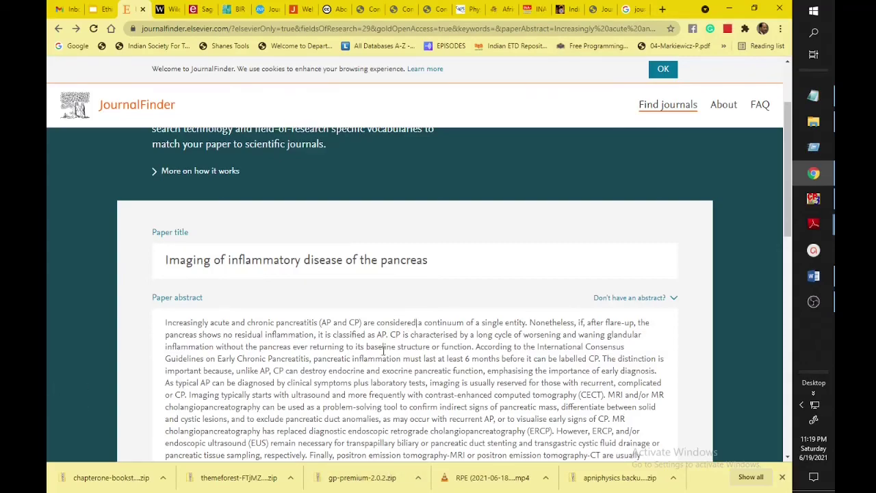
scroll(383, 350, "down", 2)
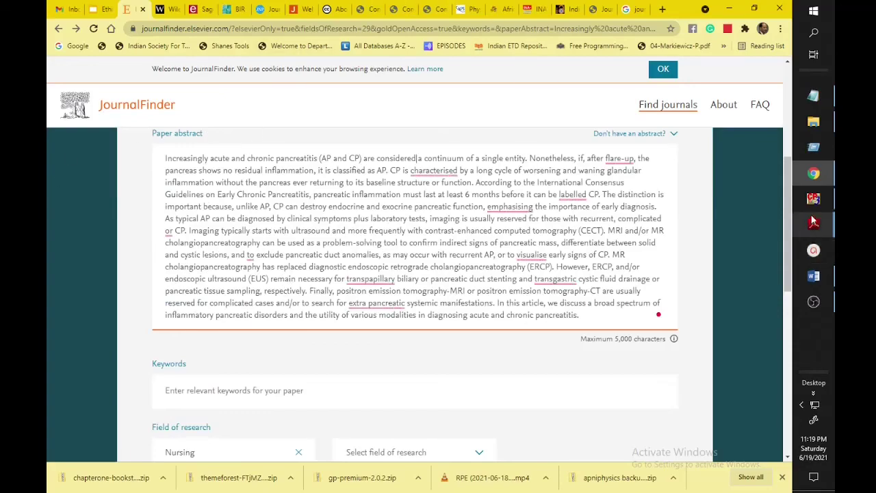
mouse_move(815, 175)
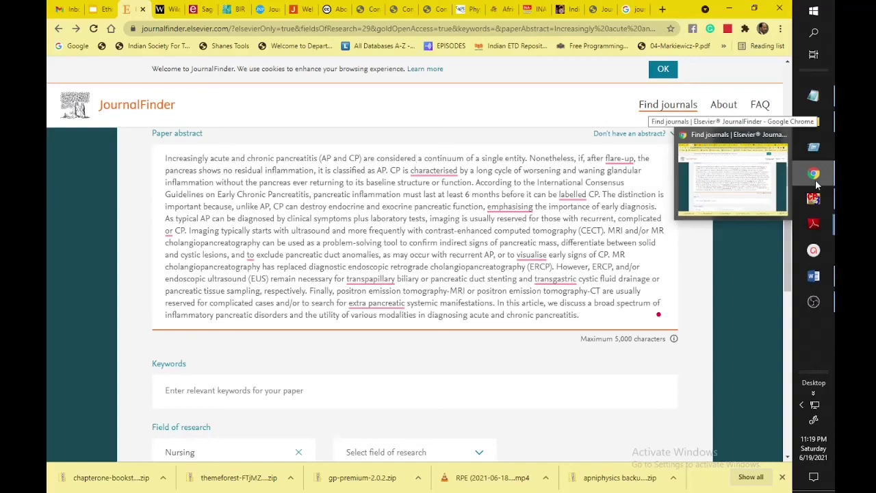
mouse_move(820, 302)
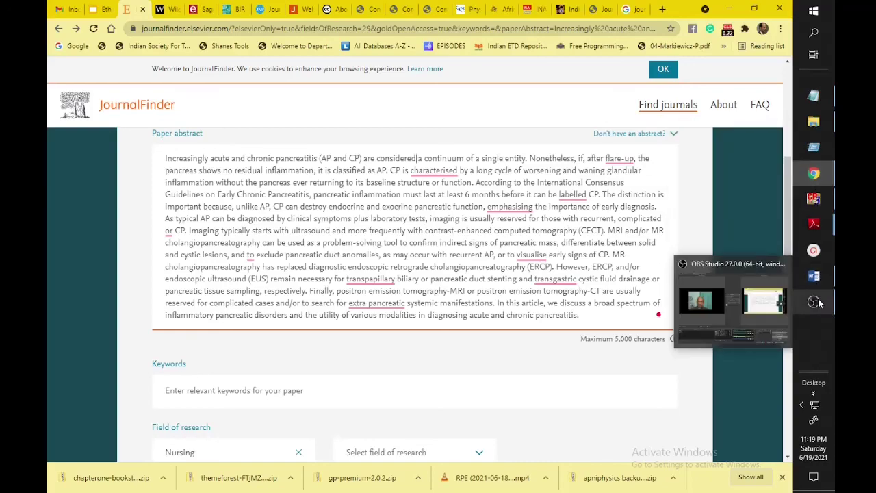